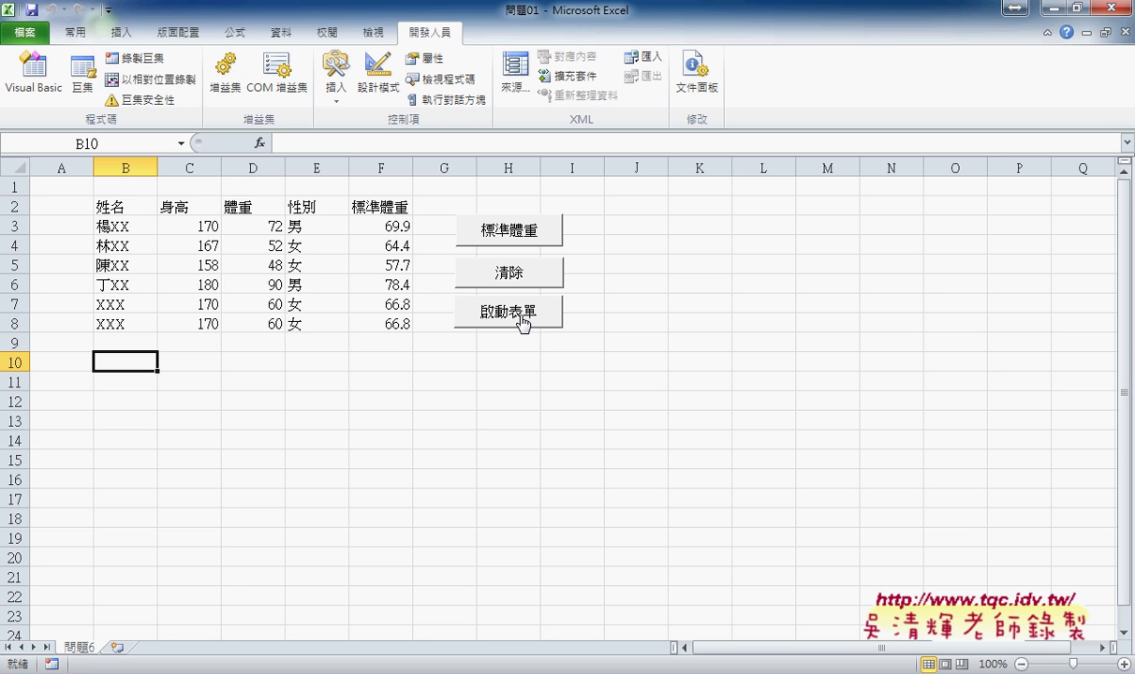
# Step: Launch the data-entry form, then show the 如何密碼保護VBA專案 section of the 程式碼 notes
pyautogui.click(521, 318)
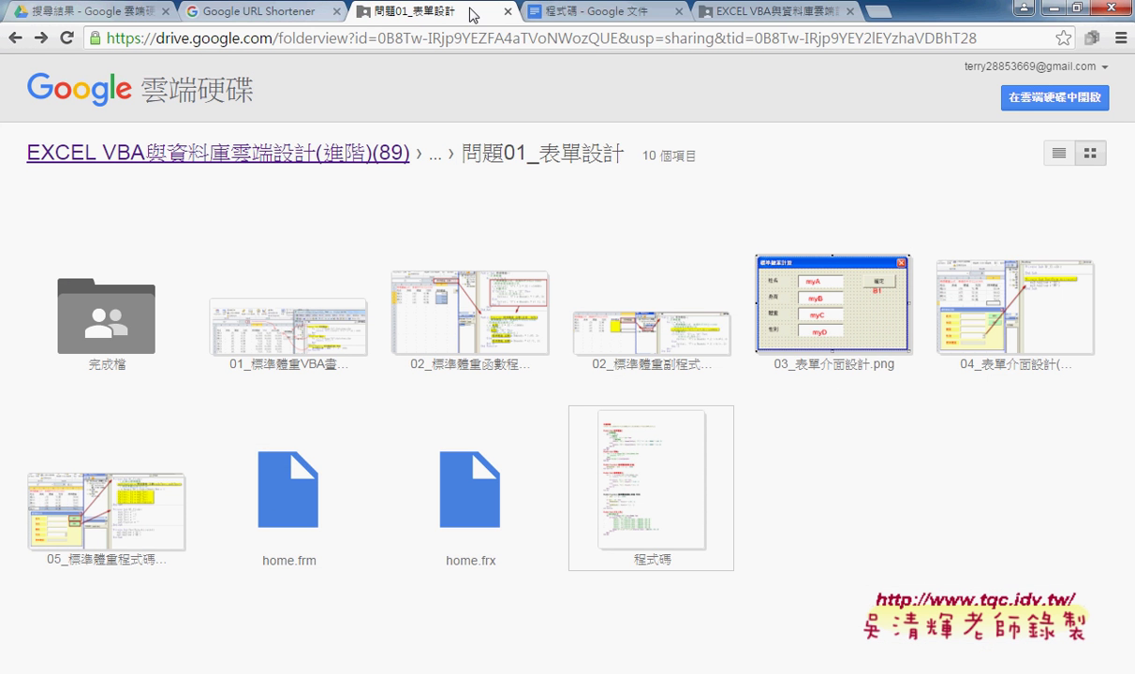
pyautogui.click(635, 13)
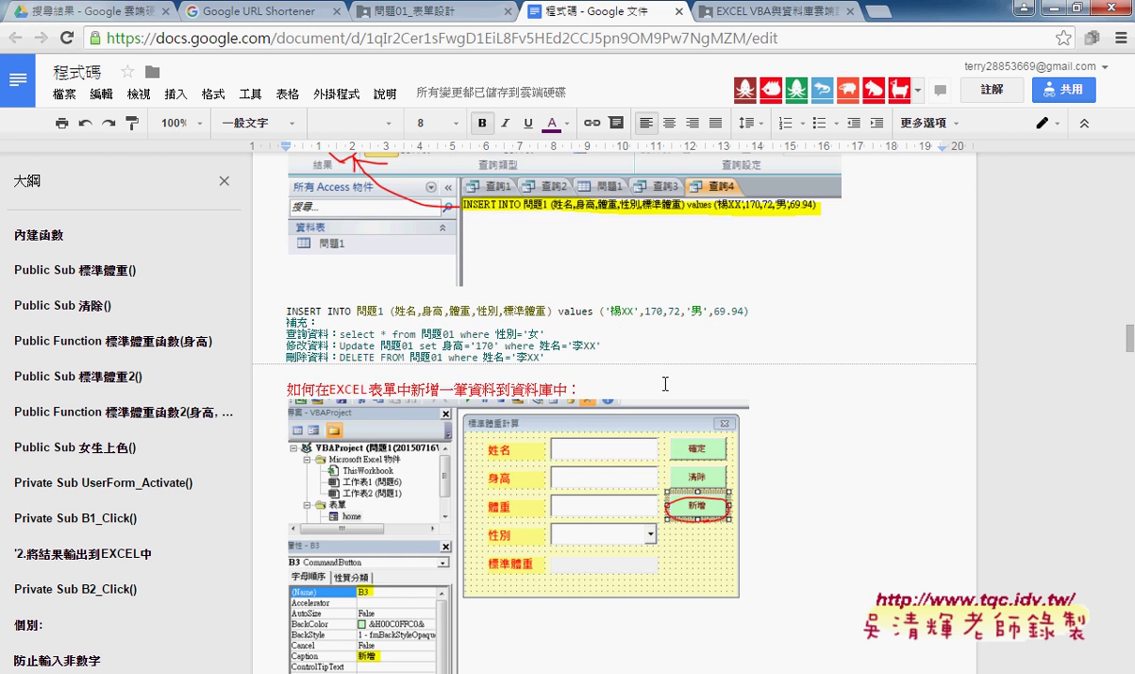
pyautogui.scroll(2, 629, 363)
pyautogui.scroll(3, 663, 383)
pyautogui.scroll(2, 663, 383)
pyautogui.scroll(1, 663, 383)
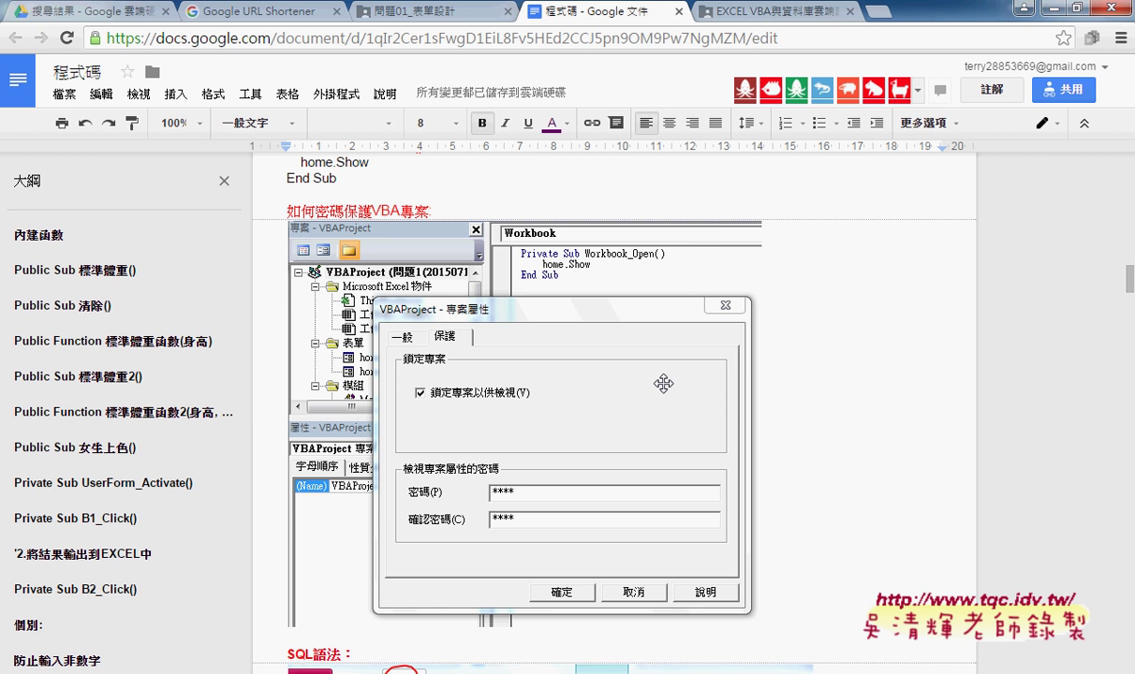
# Step: Open the VBA editor to view the 確定 button's B1_Click code and Module1's 標準體重 procedures
pyautogui.click(1025, 9)
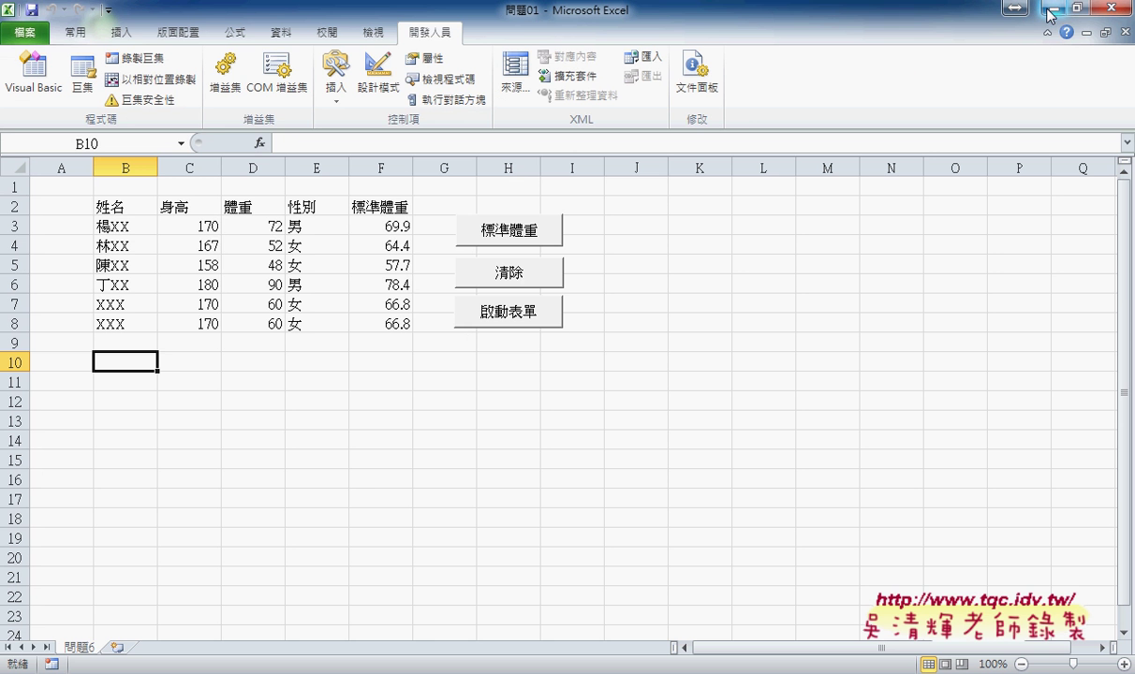
pyautogui.click(36, 89)
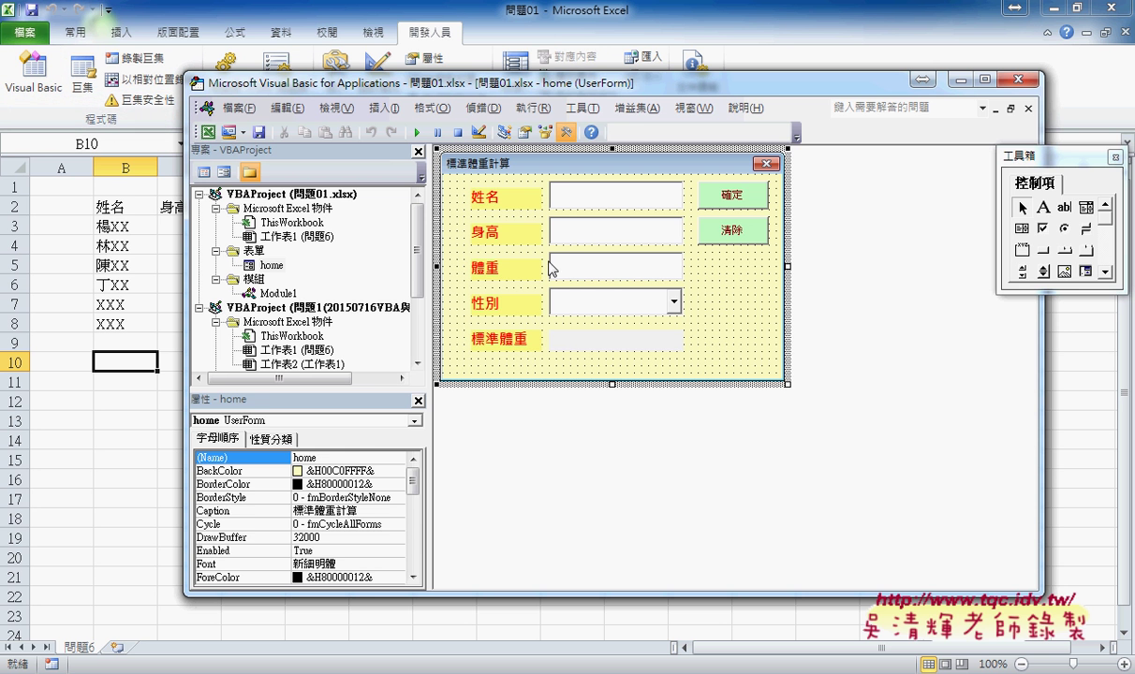
pyautogui.doubleClick(702, 197)
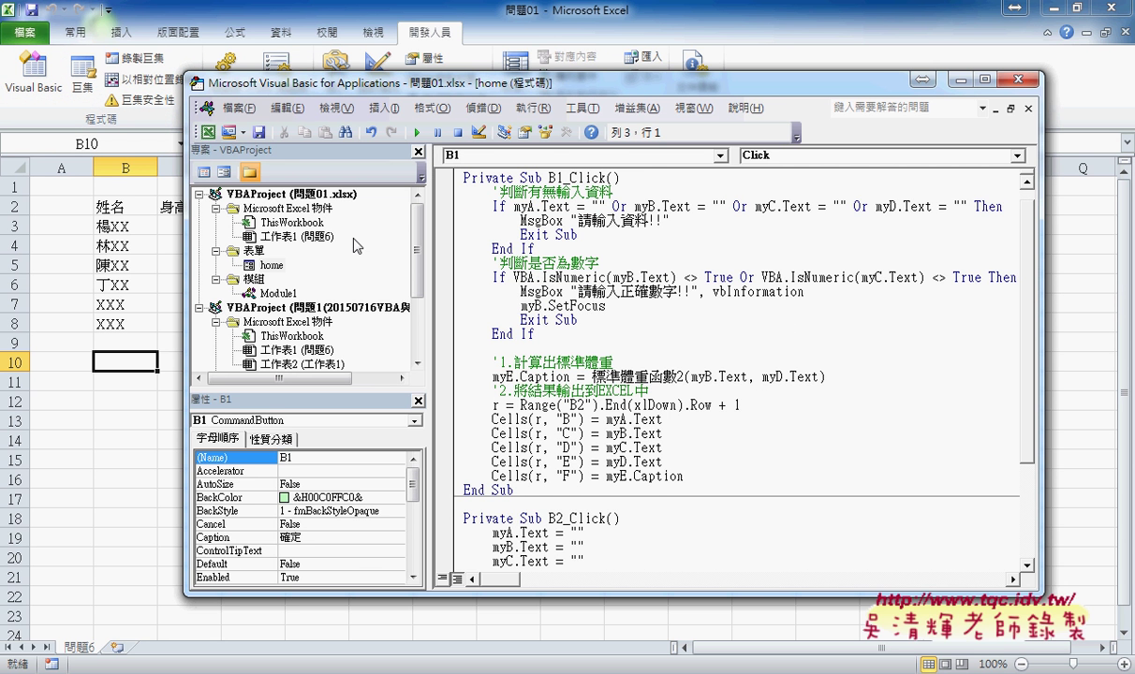
pyautogui.doubleClick(273, 296)
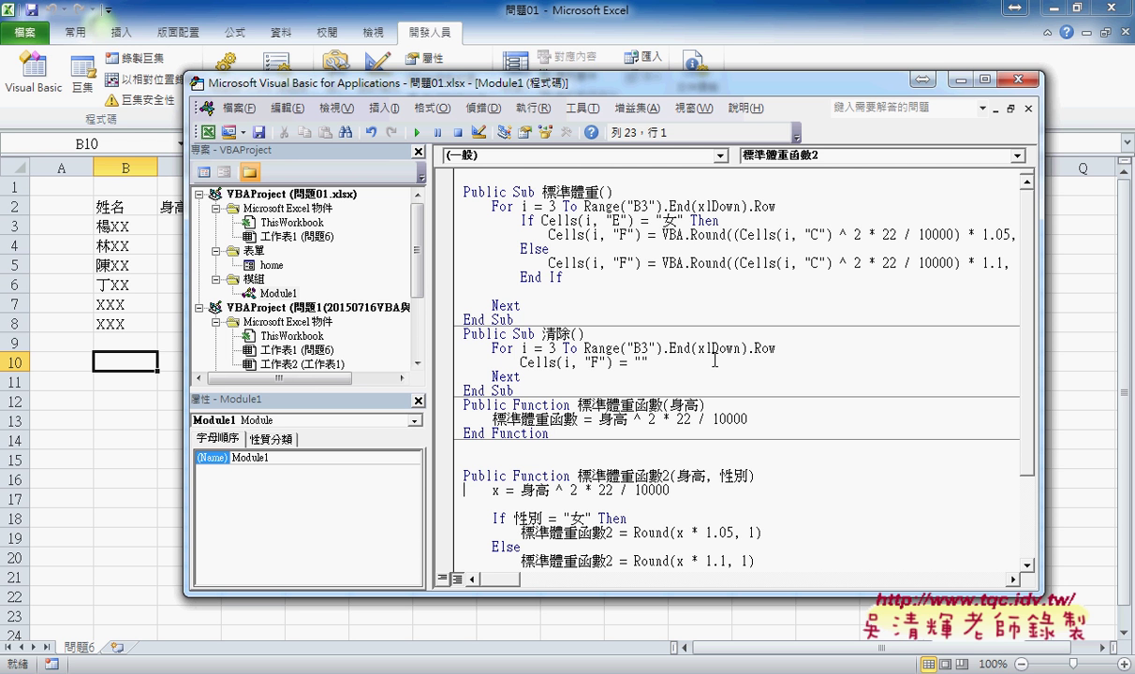
# Step: Lock the VBAProject (問題01.xlsx) for viewing under a password, entered and confirmed
pyautogui.click(321, 194)
pyautogui.rightClick(312, 197)
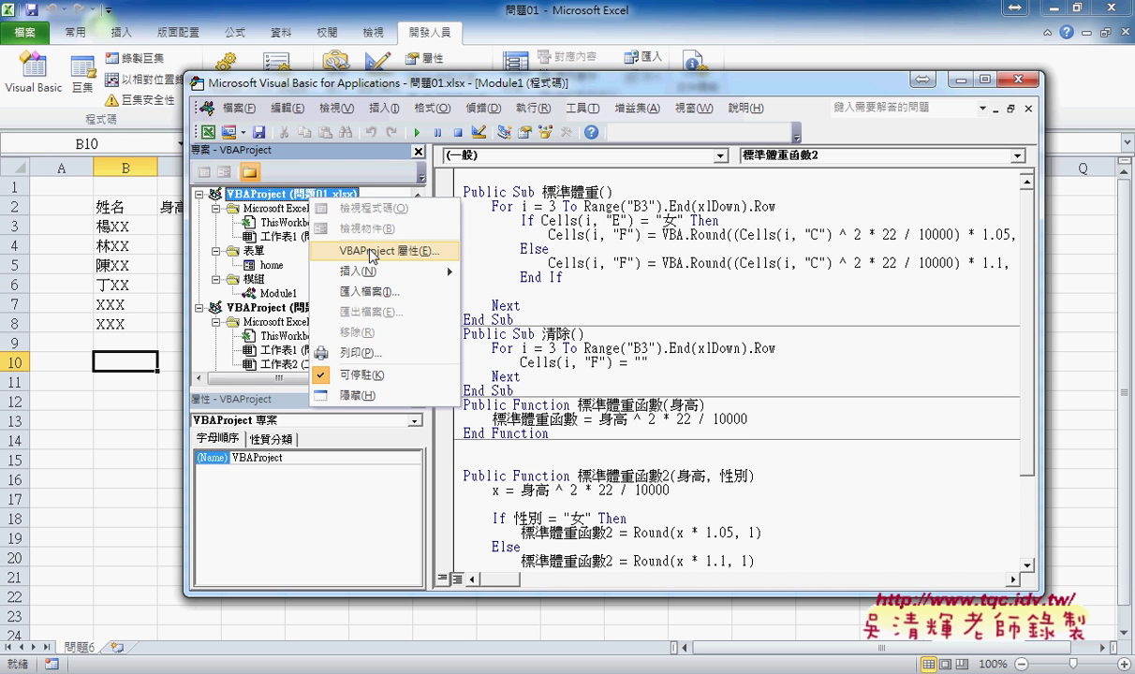
pyautogui.click(372, 252)
pyautogui.click(433, 157)
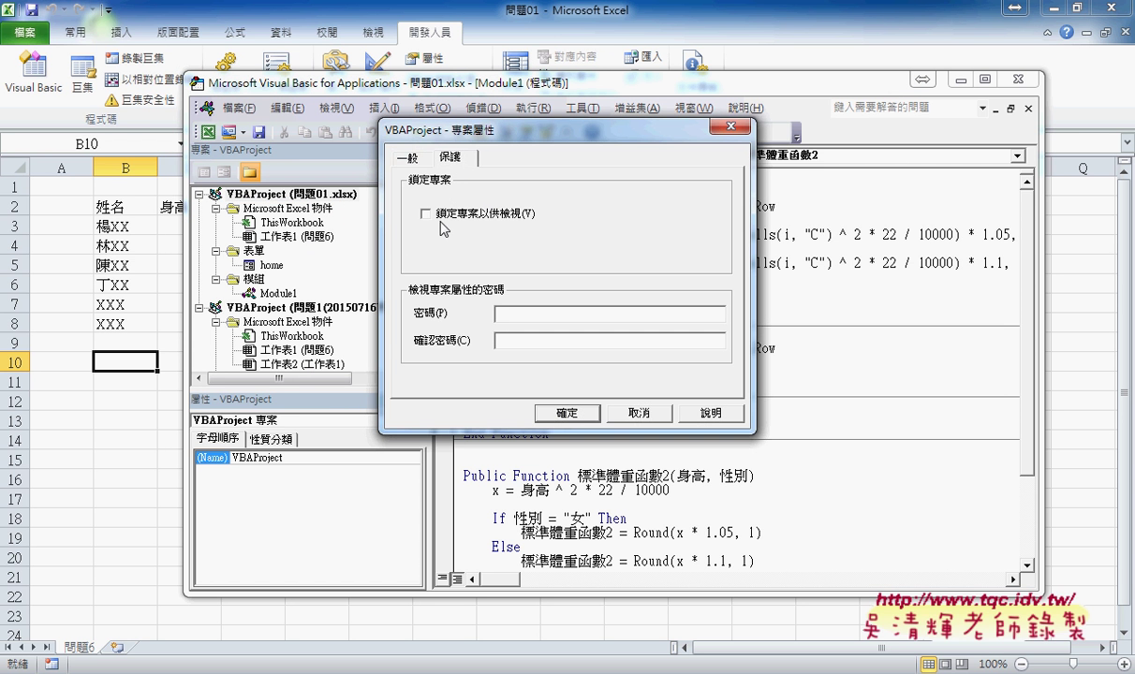
pyautogui.click(425, 214)
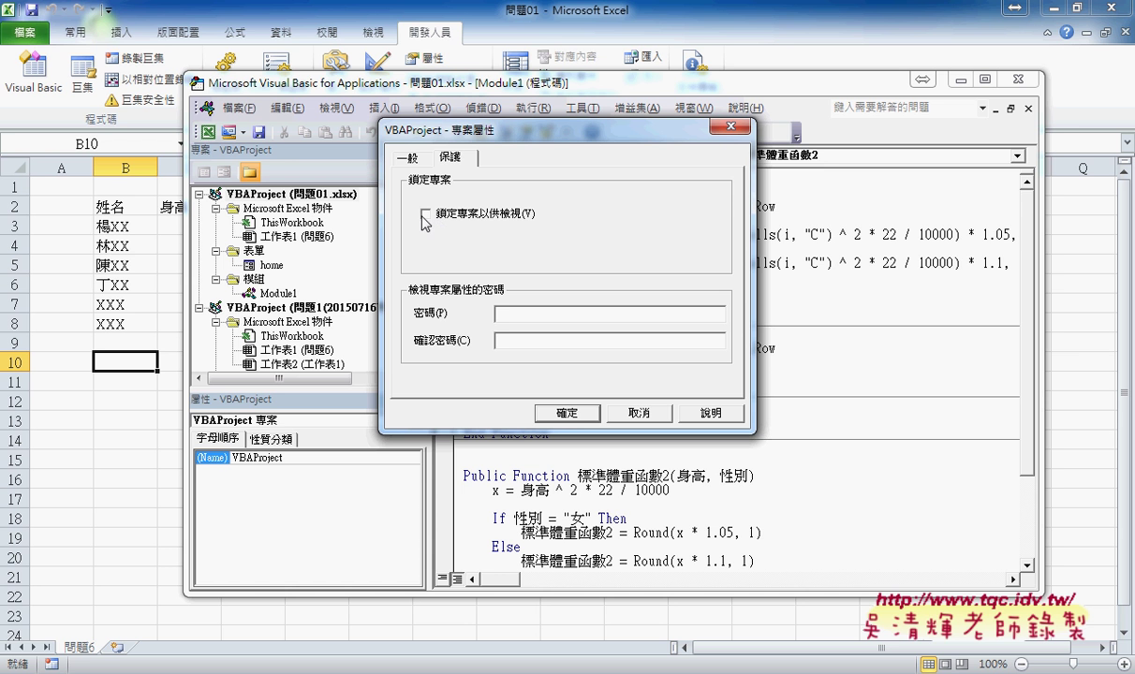
pyautogui.click(504, 311)
pyautogui.press('Tab')
pyautogui.click(565, 411)
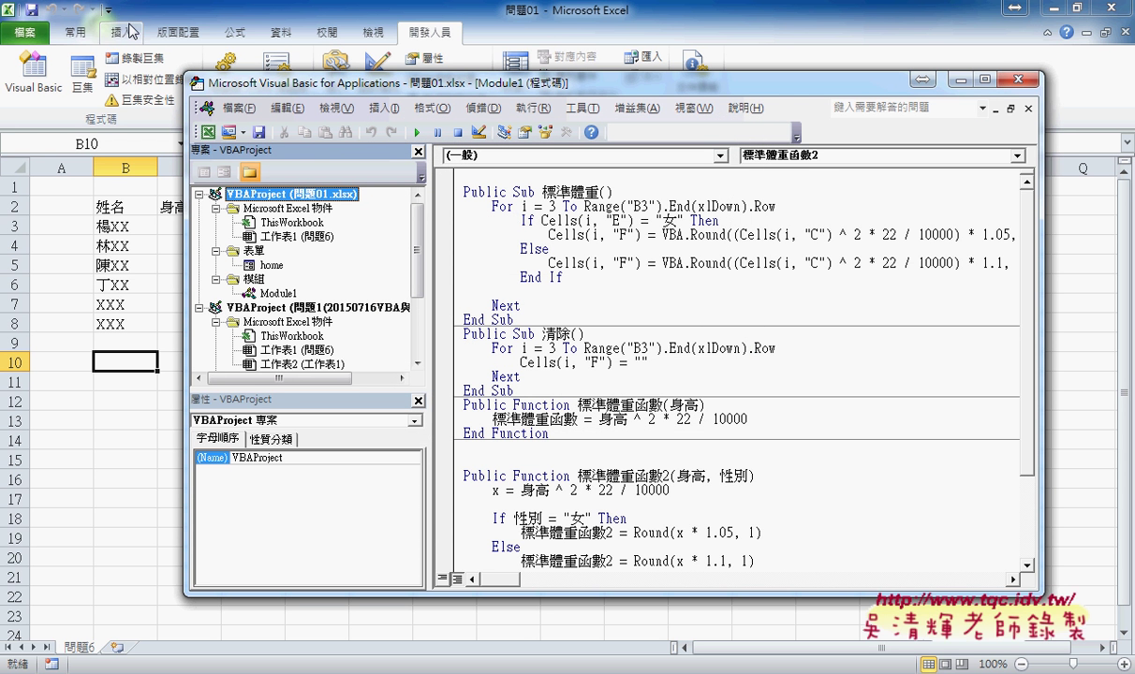
# Step: Save 問題01 as an Excel Macro-Enabled Workbook
pyautogui.click(32, 11)
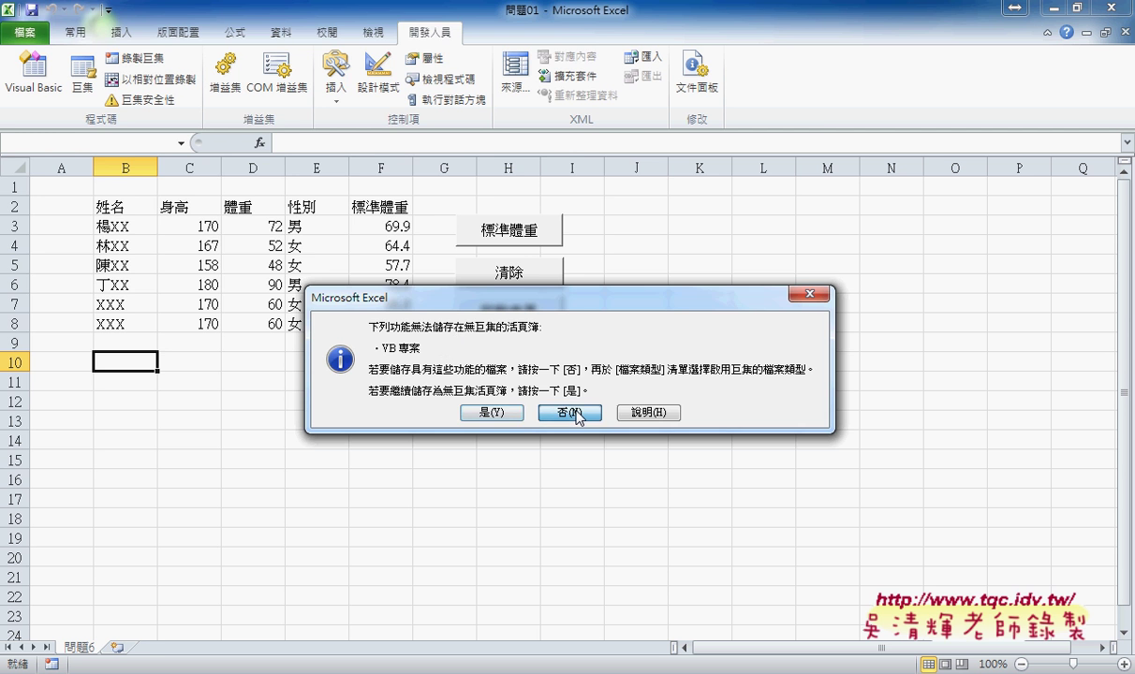
pyautogui.click(573, 415)
pyautogui.moveTo(356, 13); pyautogui.dragTo(620, 15)
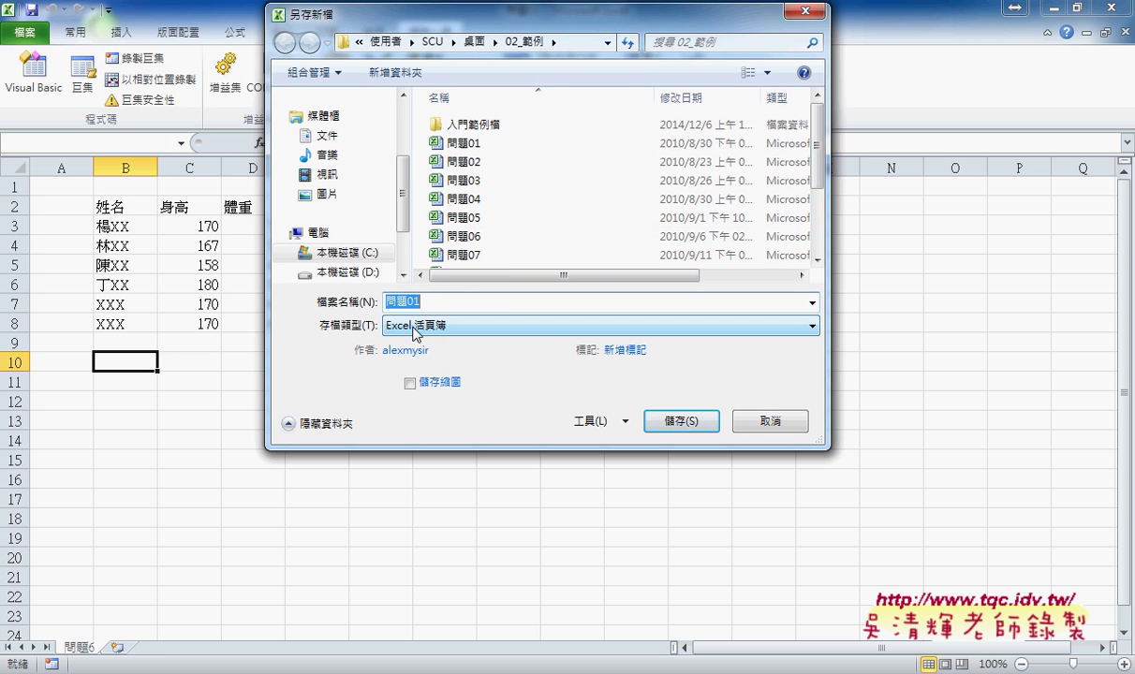
pyautogui.click(414, 327)
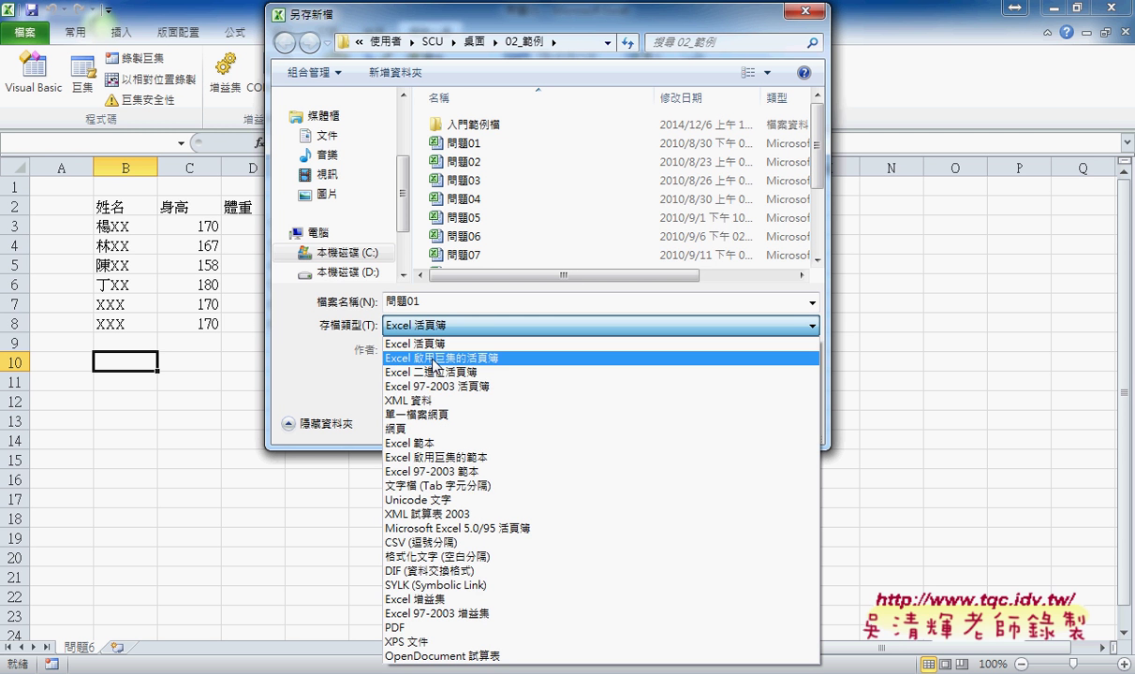
pyautogui.click(434, 361)
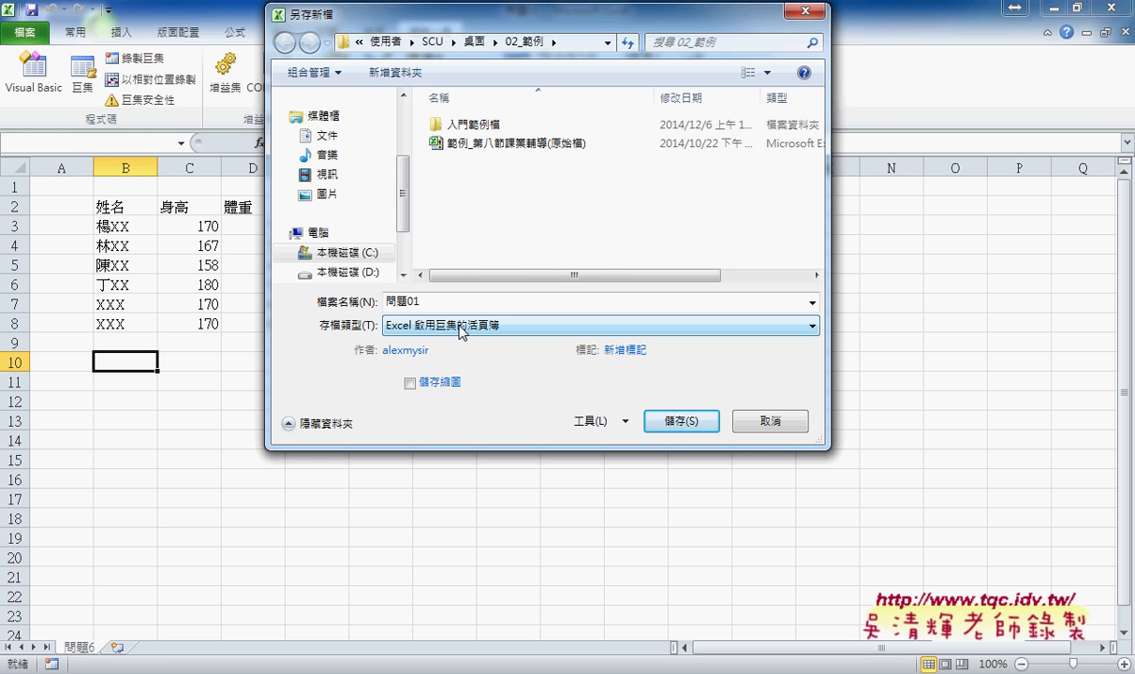
pyautogui.click(651, 411)
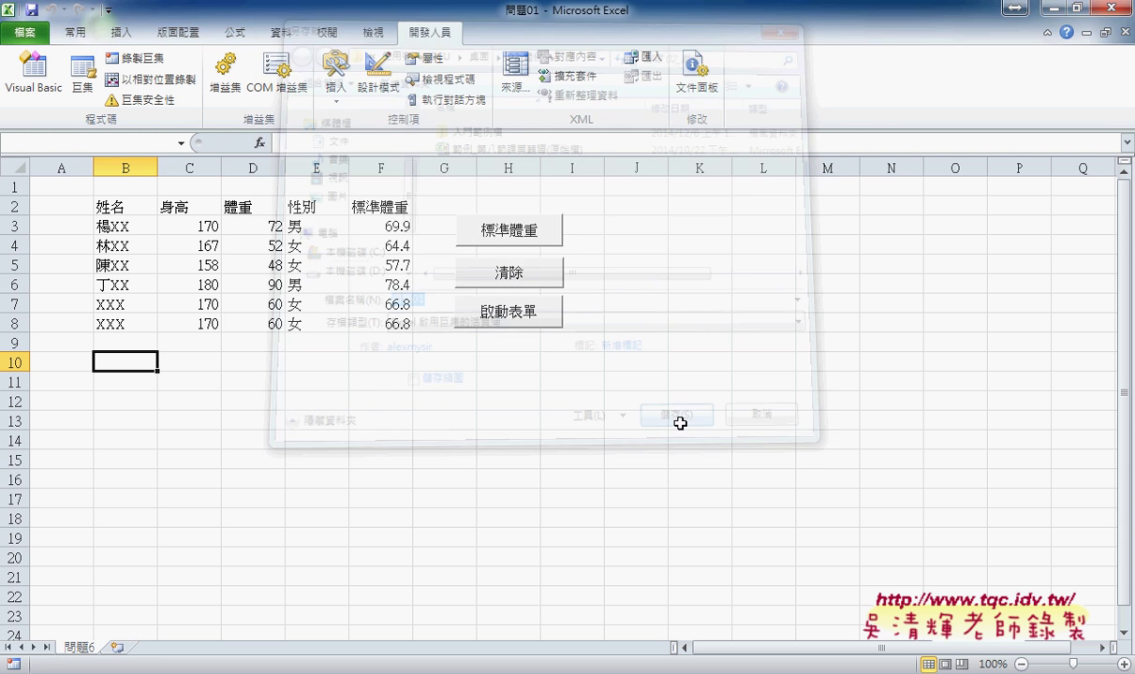
# Step: Close both workbooks and Excel, discarding the other workbook's unsaved changes
pyautogui.click(1112, 10)
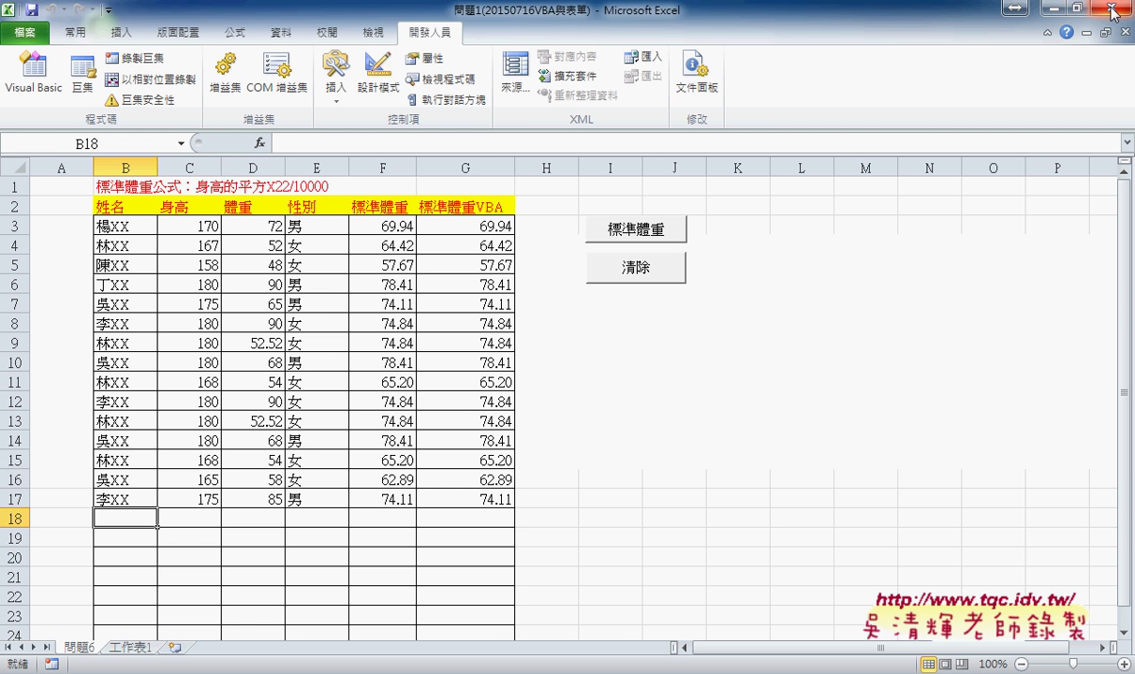
pyautogui.click(1112, 10)
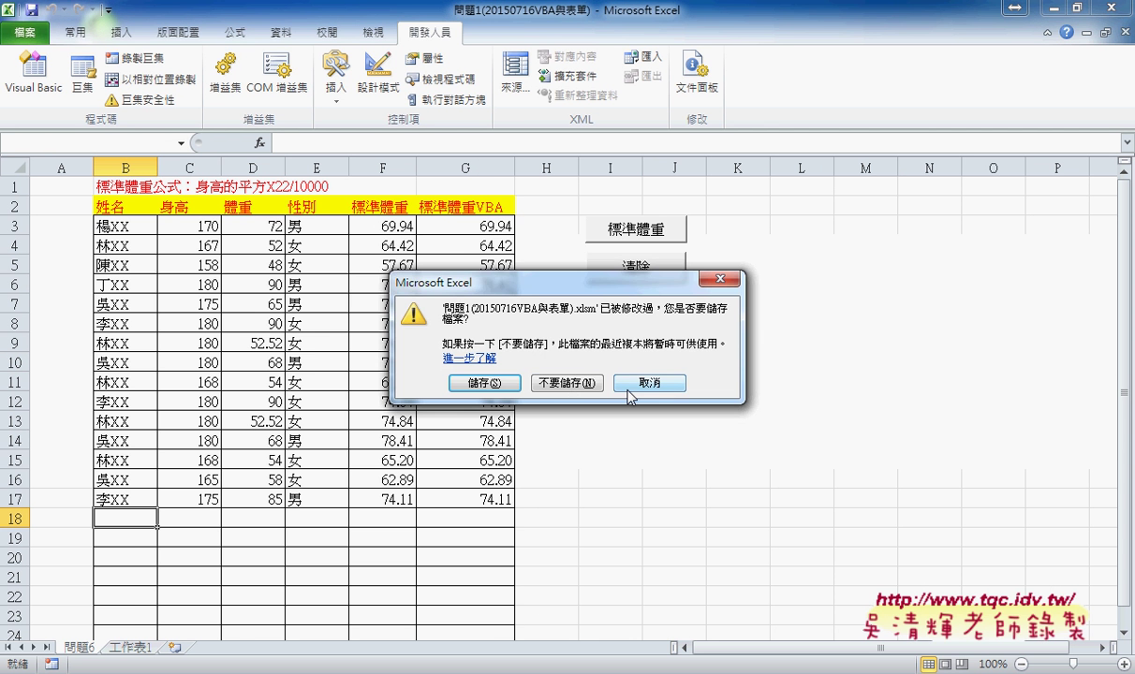
pyautogui.click(570, 382)
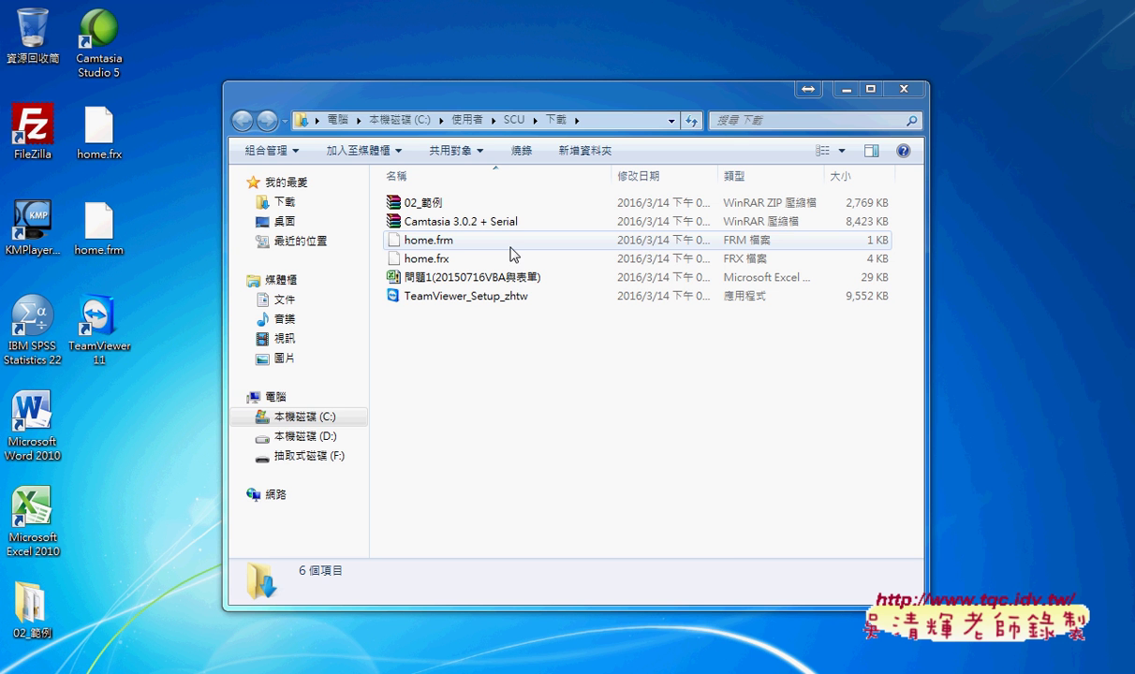
# Step: Show the 02_範例 folder as tiles and reopen the 24 KB macro-enabled 問題01 workbook
pyautogui.doubleClick(31, 605)
pyautogui.click(451, 244)
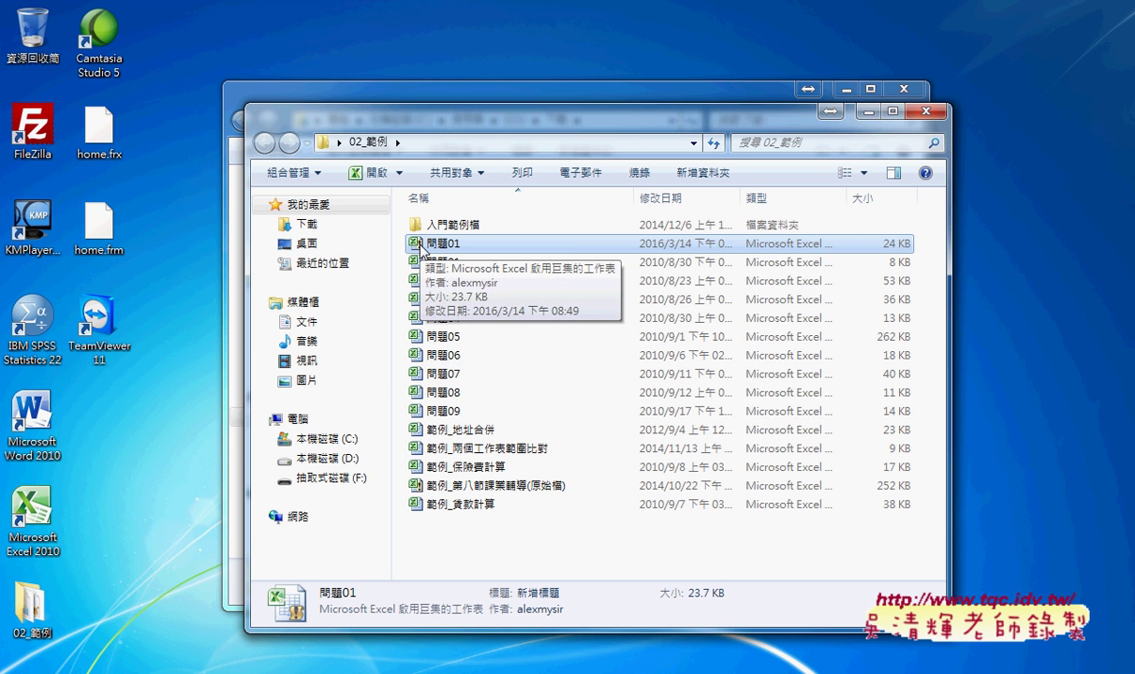
pyautogui.click(844, 173)
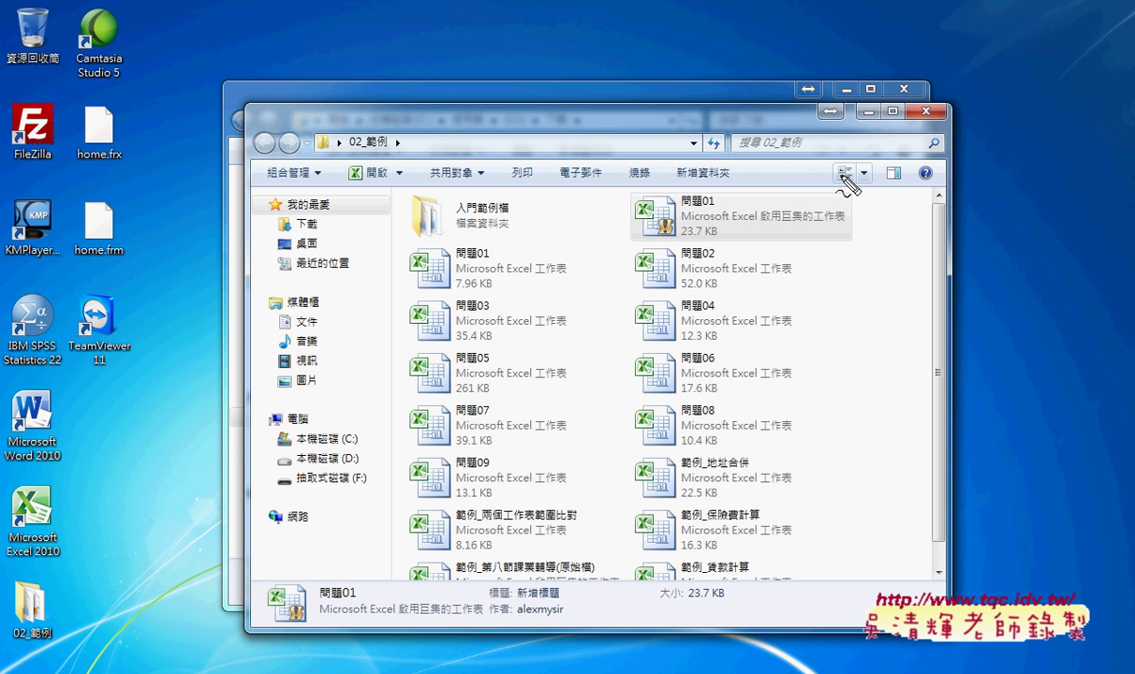
pyautogui.moveTo(680, 252)
pyautogui.mouseDown()
pyautogui.moveTo(646, 253)
pyautogui.moveTo(646, 204)
pyautogui.moveTo(661, 217)
pyautogui.mouseUp()
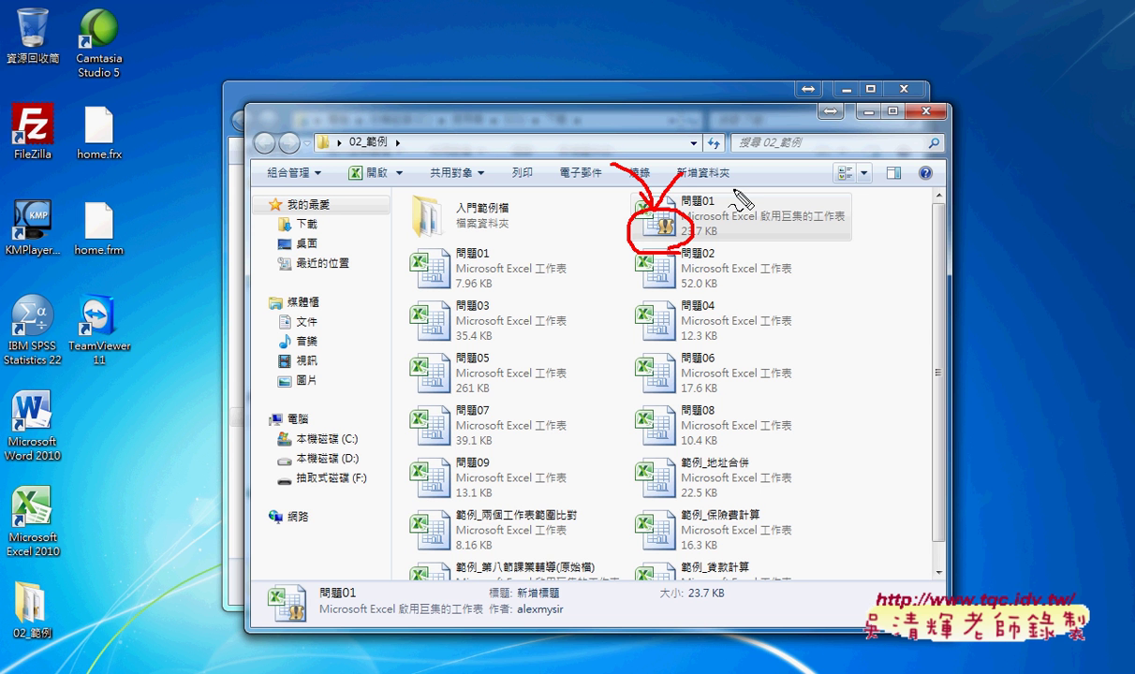
pyautogui.moveTo(796, 219)
pyautogui.mouseDown()
pyautogui.moveTo(807, 239)
pyautogui.moveTo(796, 240)
pyautogui.mouseUp()
pyautogui.moveTo(813, 172)
pyautogui.mouseDown()
pyautogui.moveTo(811, 240)
pyautogui.moveTo(885, 241)
pyautogui.moveTo(892, 254)
pyautogui.mouseUp()
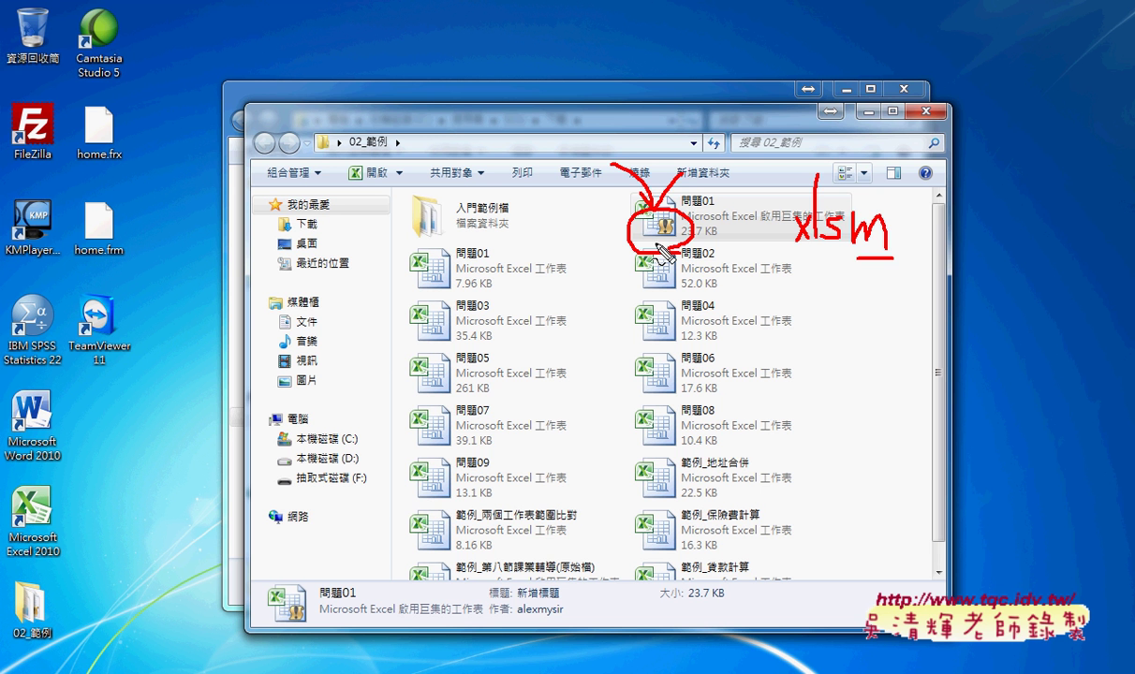
pyautogui.press('Escape')
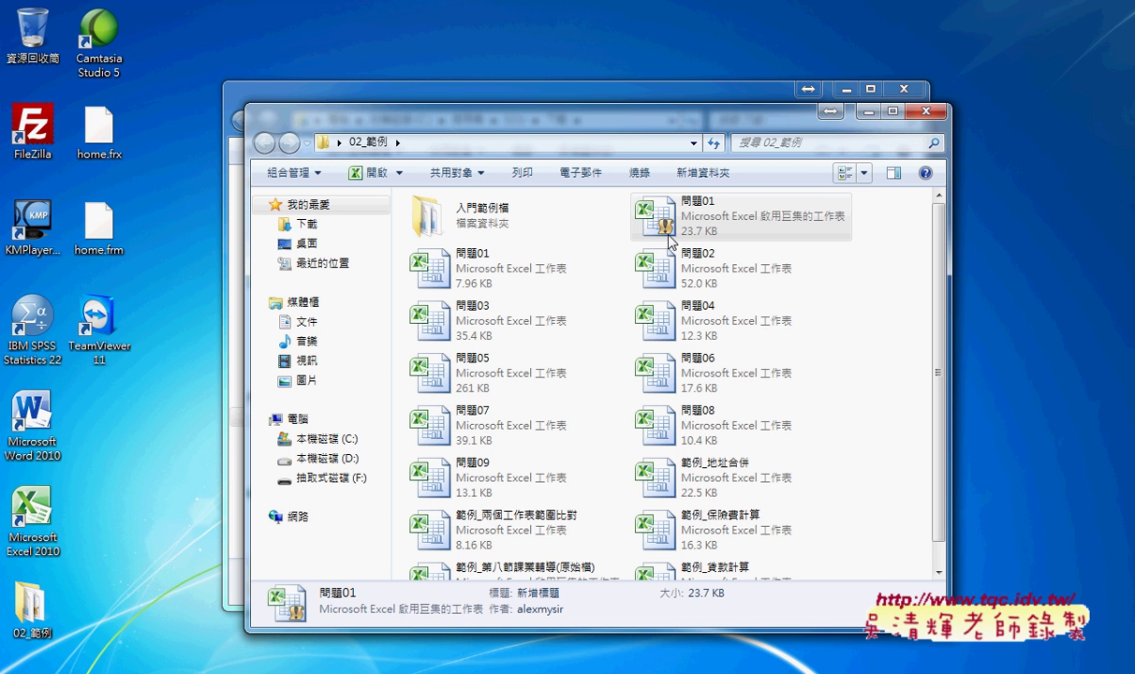
pyautogui.doubleClick(660, 223)
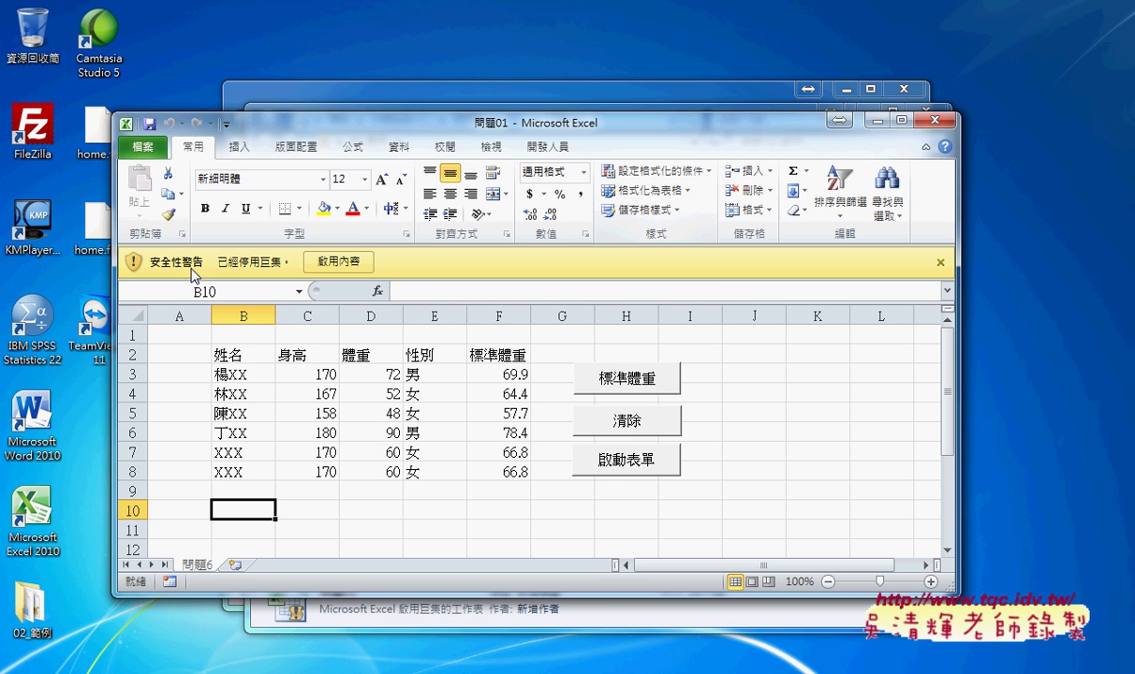
# Step: Enable 問題01's macros, close the 標準體重計算 form, maximize Excel, and reopen the VBA editor
pyautogui.click(332, 266)
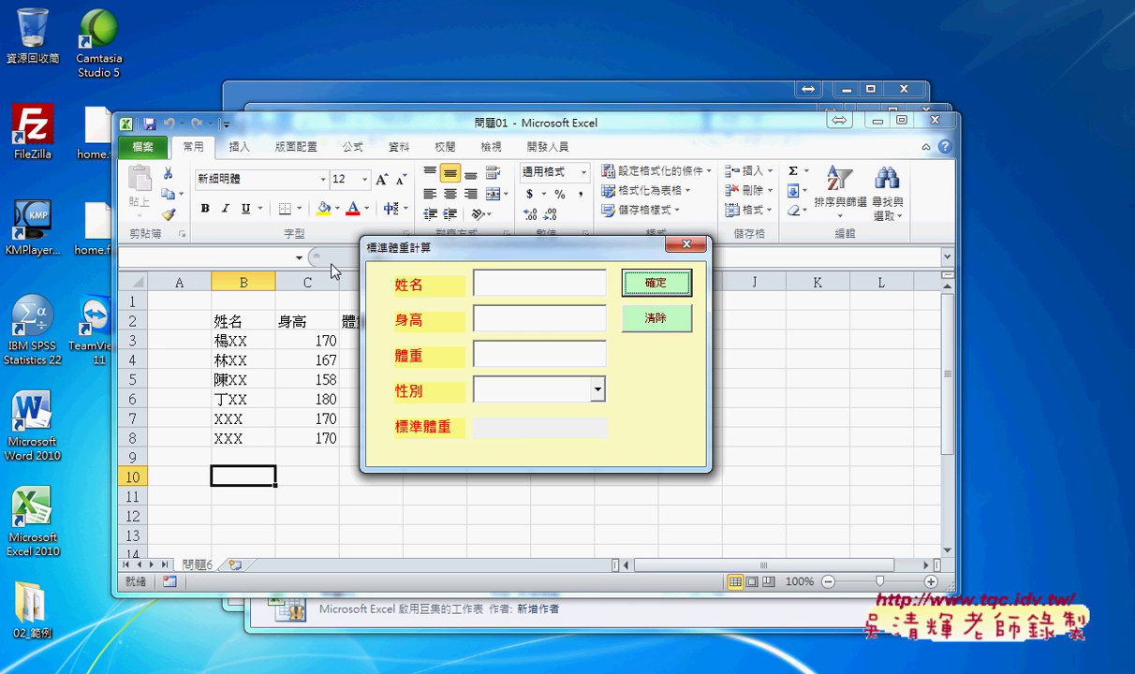
pyautogui.click(687, 244)
pyautogui.click(901, 120)
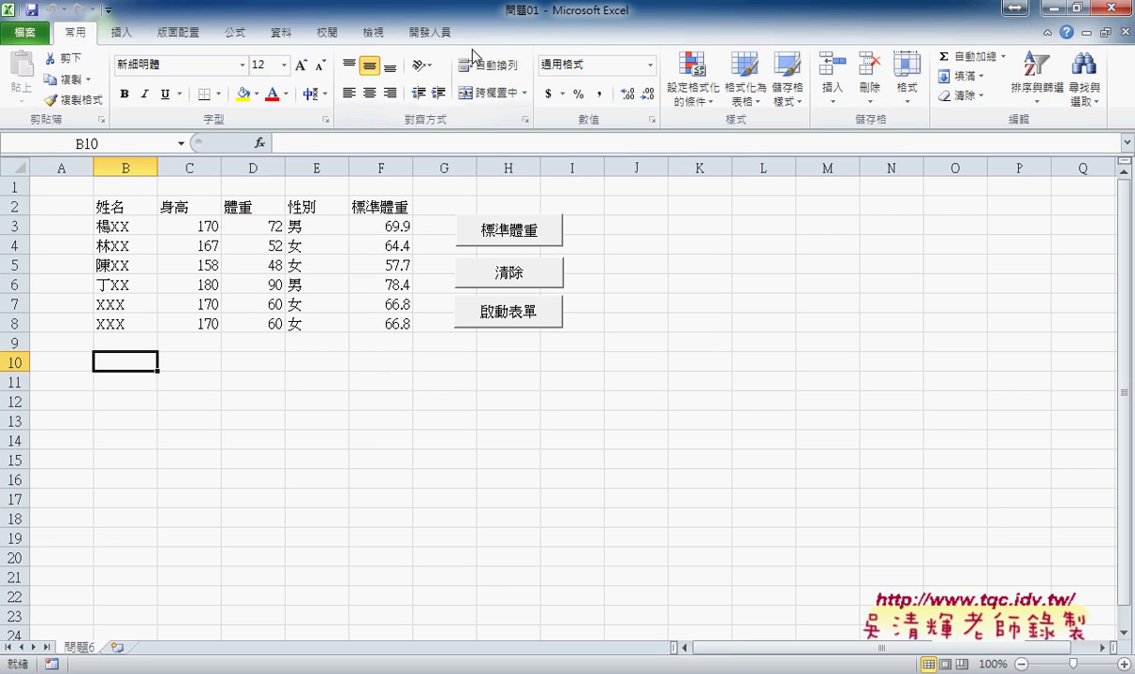
pyautogui.click(436, 34)
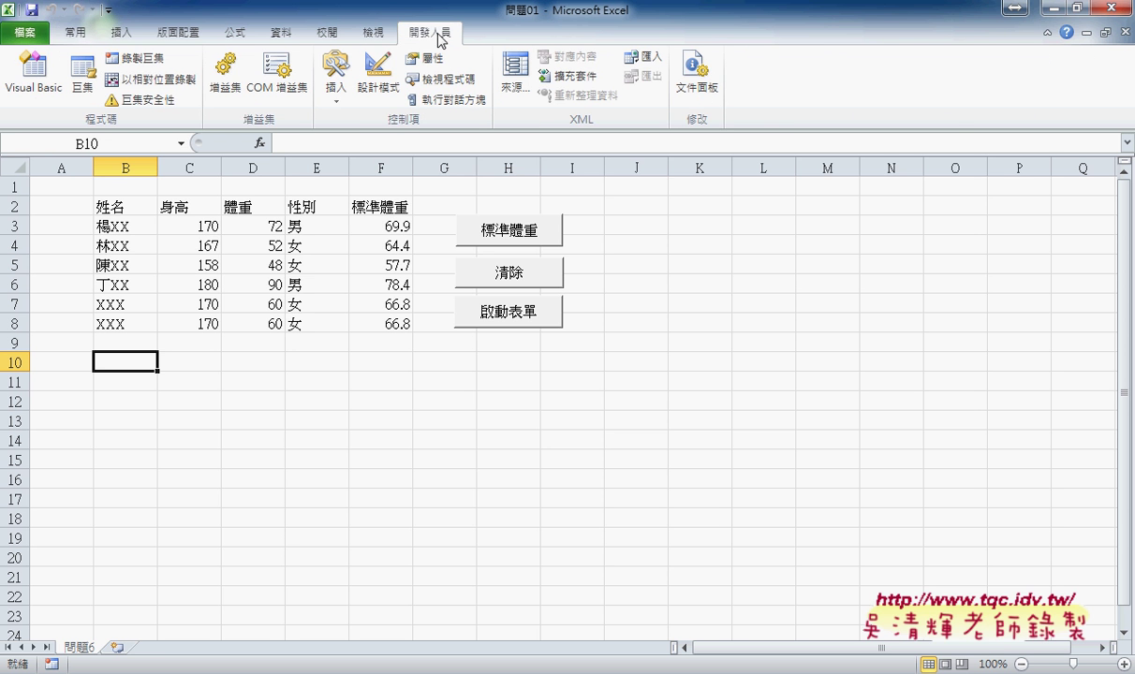
pyautogui.click(37, 89)
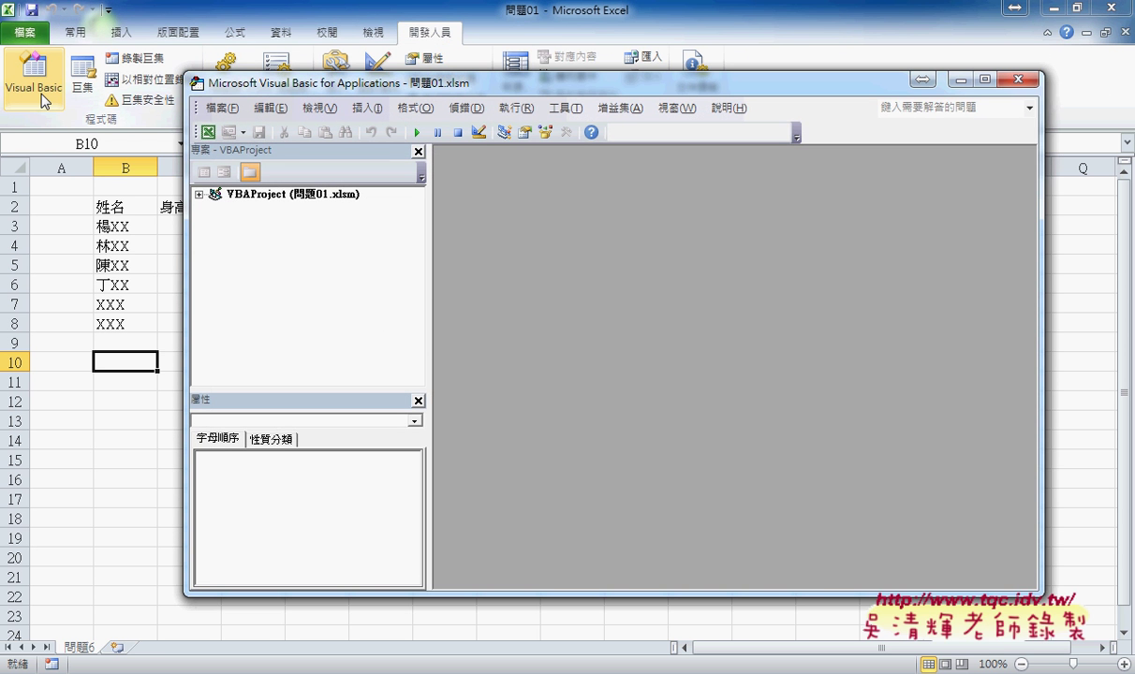
# Step: Expand the locked VBAProject, submit a password, dismiss the 密碼不正確 error, and retype it
pyautogui.click(199, 195)
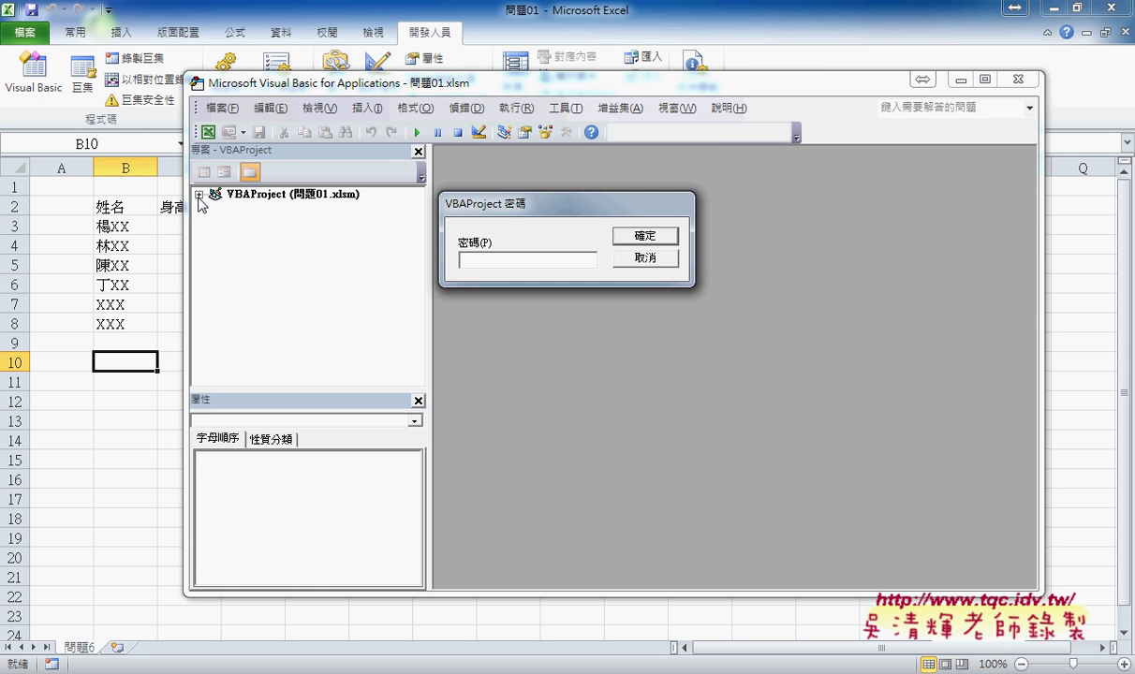
pyautogui.press('Return')
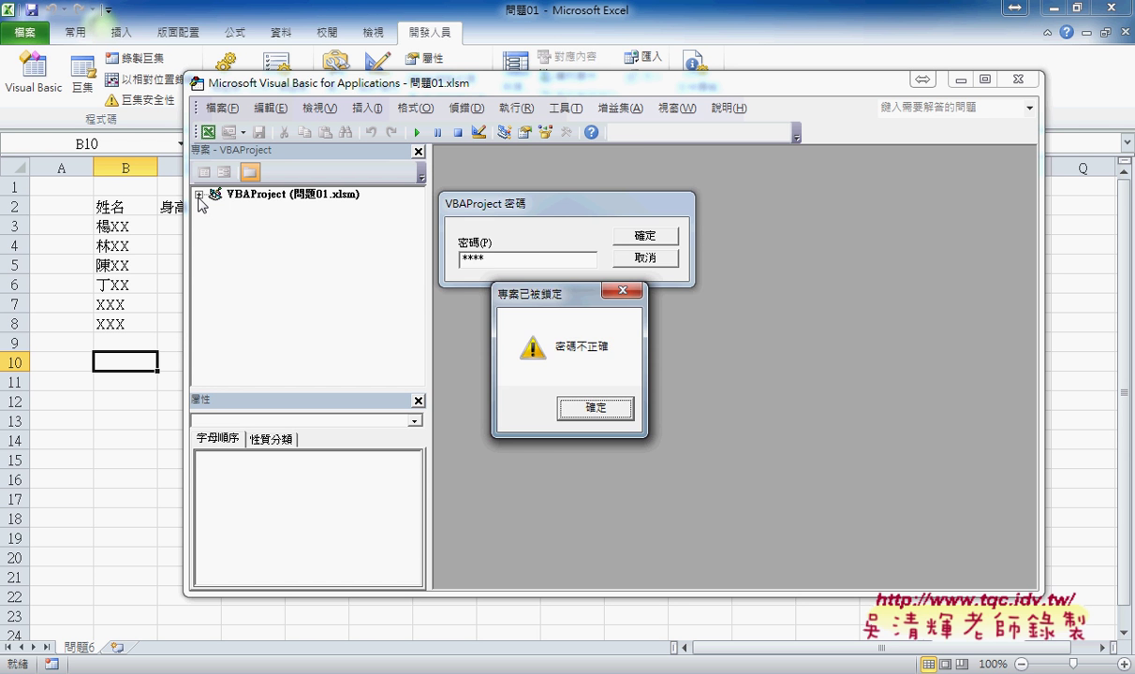
pyautogui.press('Return')
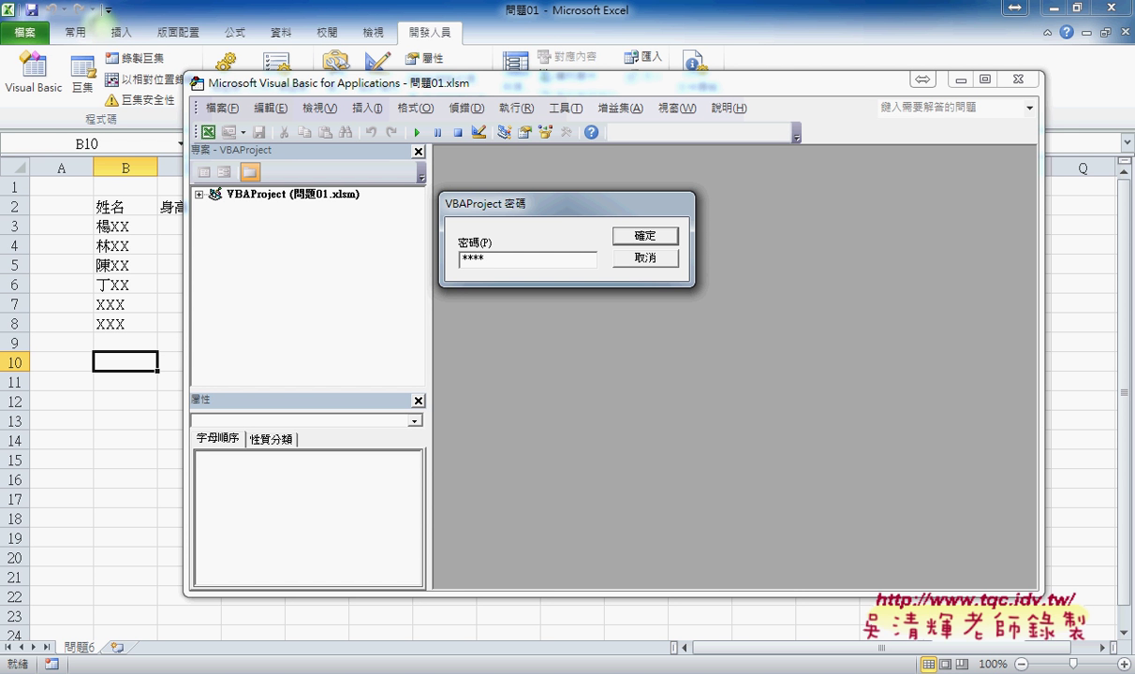
# Step: Correct the password and submit it to unlock VBAProject (問題01.xlsm)
pyautogui.press('BackSpace')
pyautogui.press('BackSpace')
pyautogui.press('BackSpace')
pyautogui.press('BackSpace')
pyautogui.press('Return')
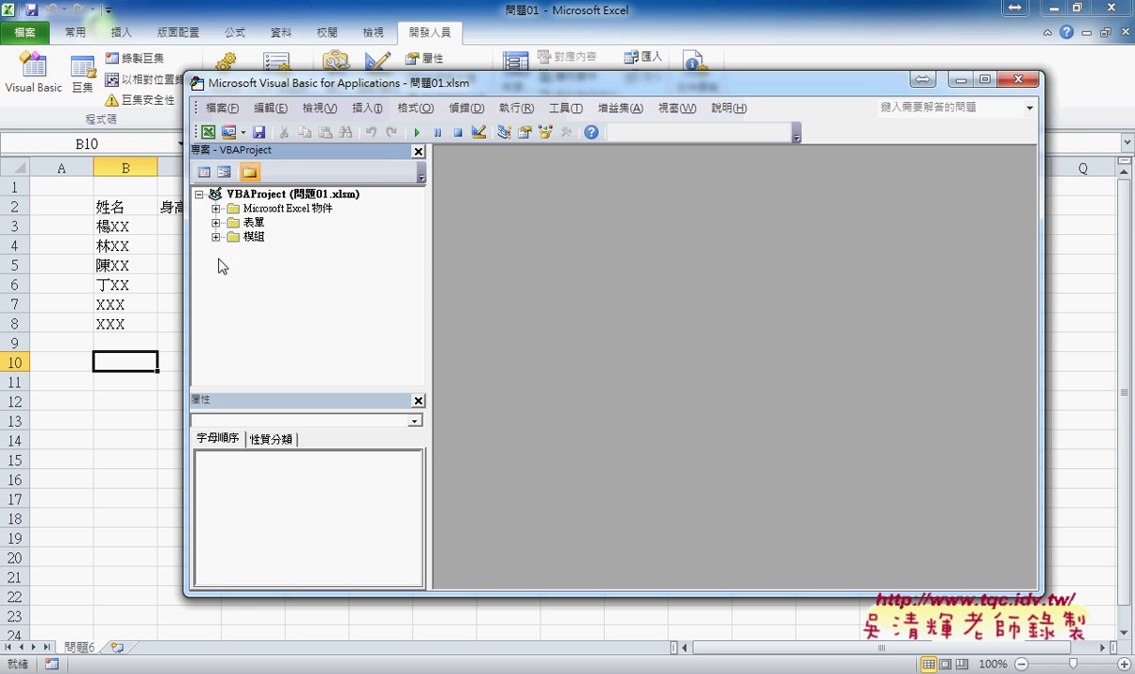
# Step: Expand the 模組, 表單 and Microsoft Excel 物件 folders to show Module1, the form and ThisWorkbook/工作表1
pyautogui.click(216, 237)
pyautogui.click(216, 222)
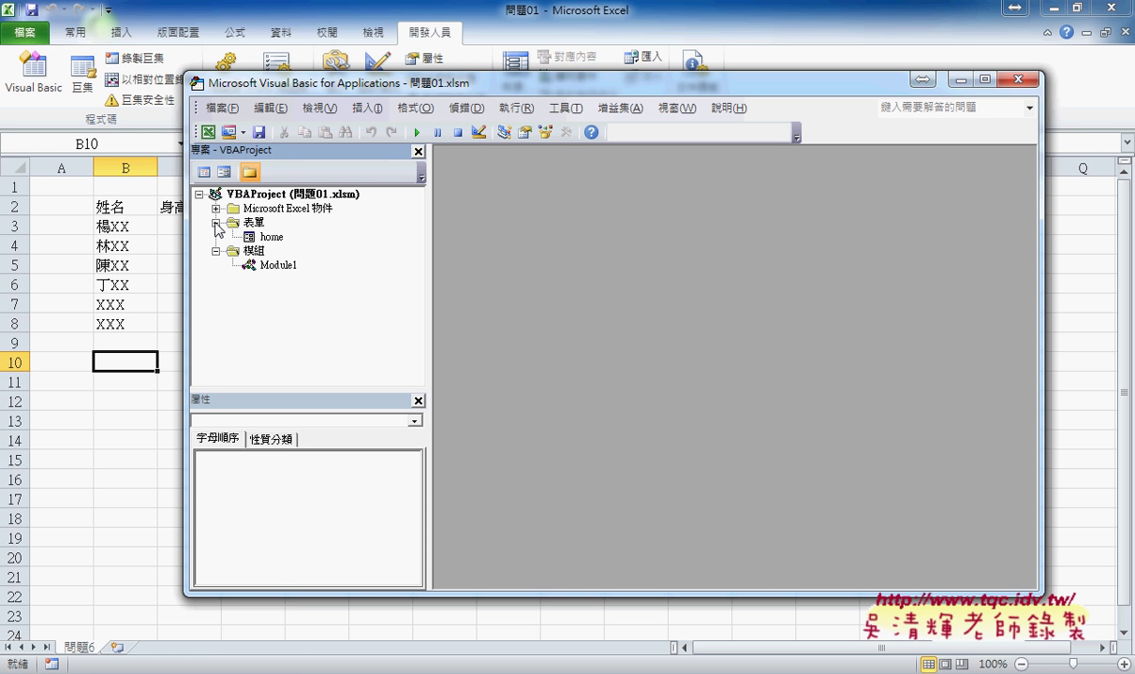
pyautogui.click(215, 208)
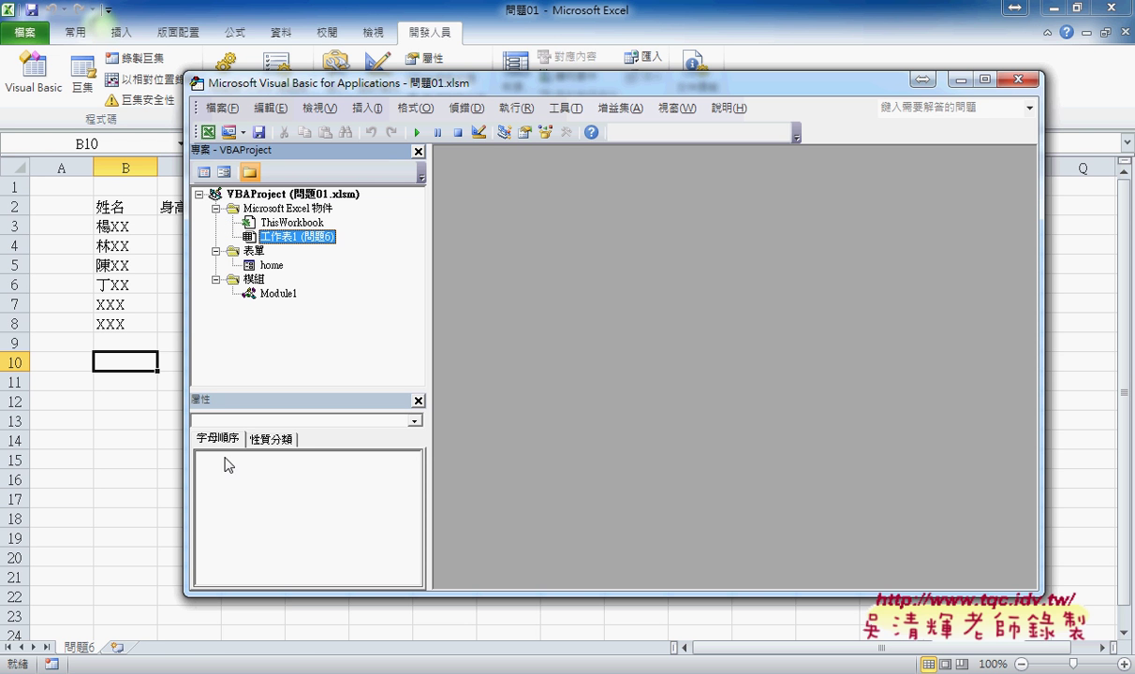
pyautogui.click(192, 611)
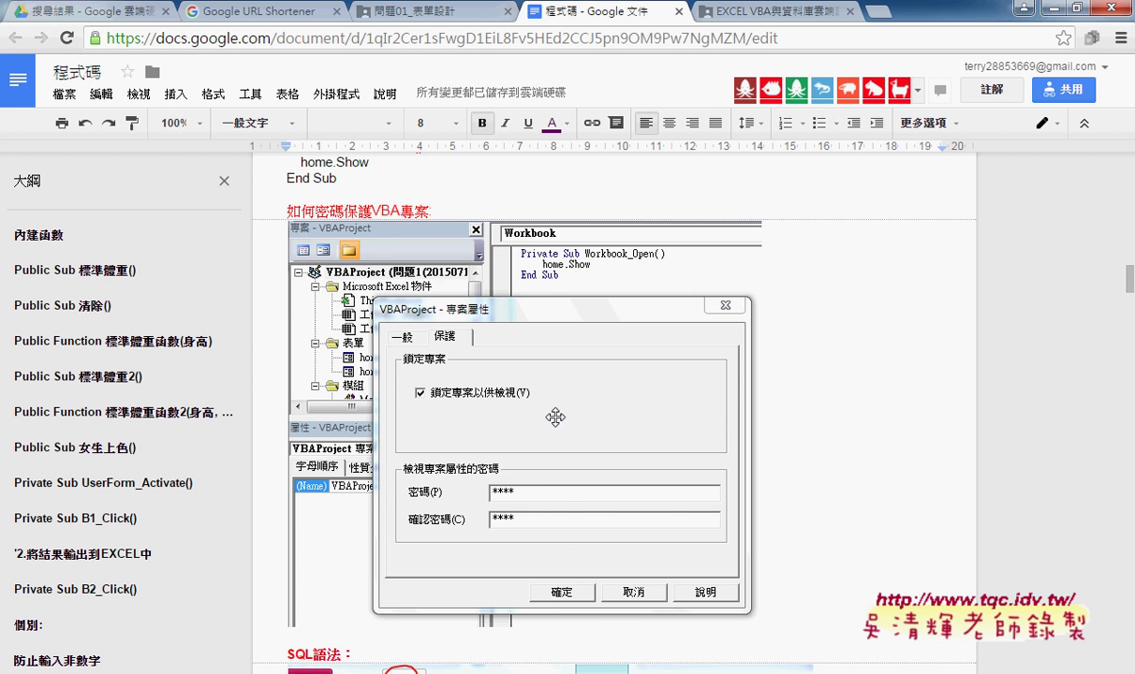
pyautogui.scroll(-3, 811, 284)
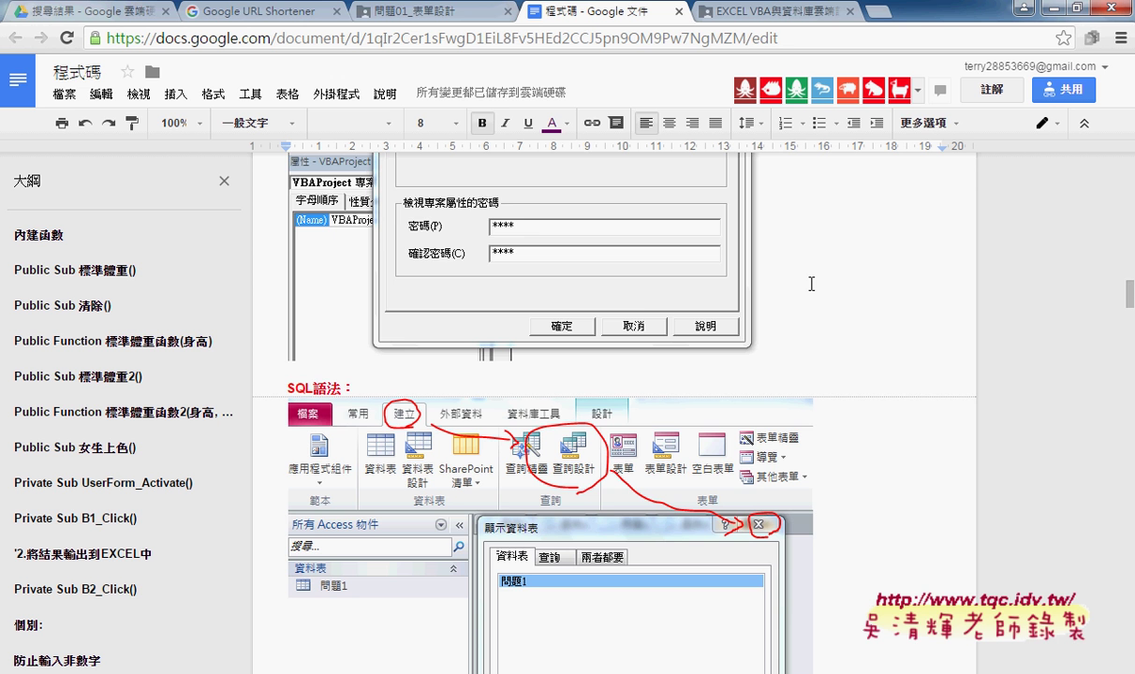
pyautogui.scroll(-1, 811, 284)
pyautogui.scroll(-1, 811, 284)
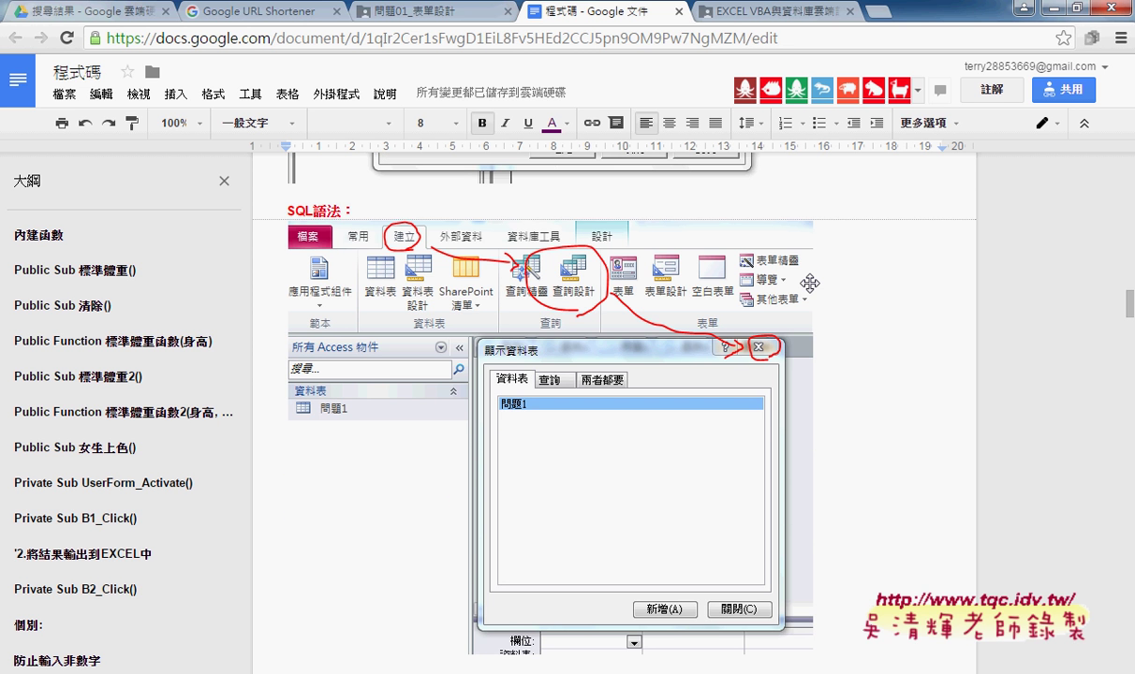
pyautogui.click(1057, 8)
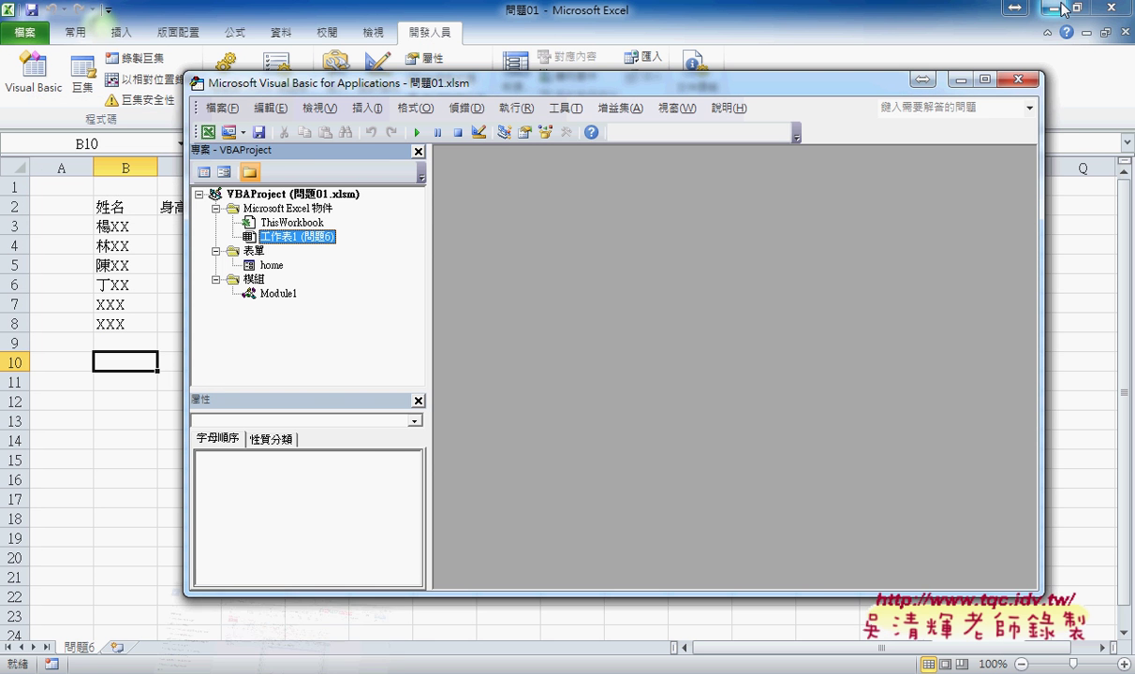
# Step: Close the VBA editor, select B2:F8, and launch Microsoft Access 2010 from the Start menu
pyautogui.click(1021, 83)
pyautogui.moveTo(117, 207); pyautogui.dragTo(392, 327)
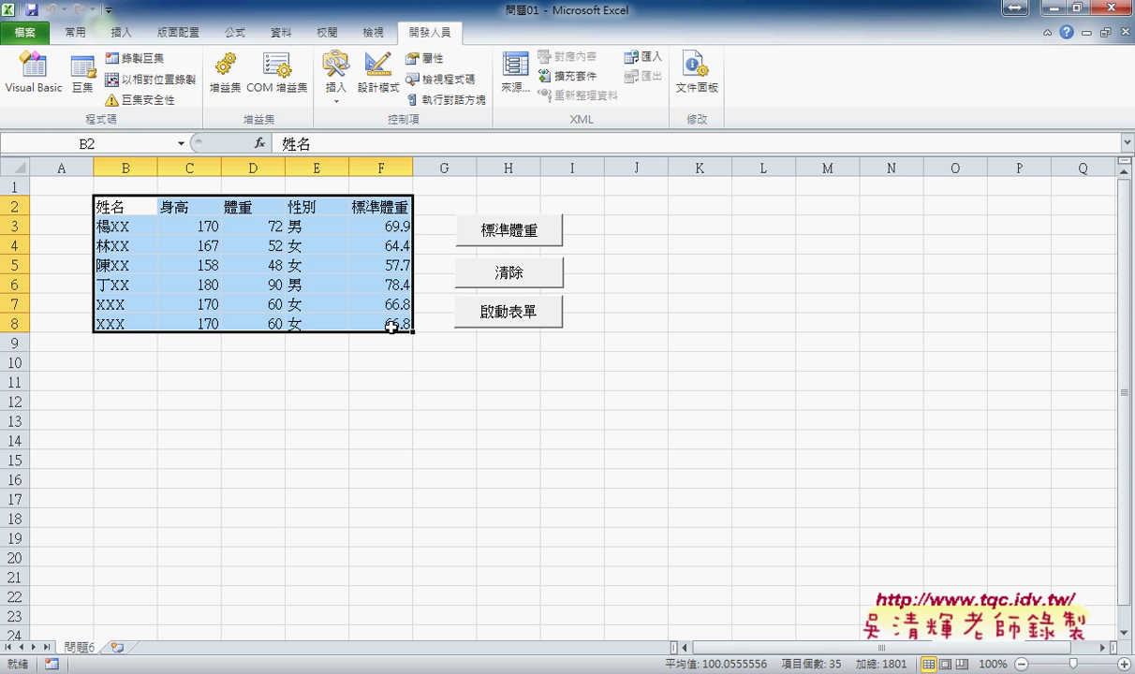
pyautogui.click(28, 667)
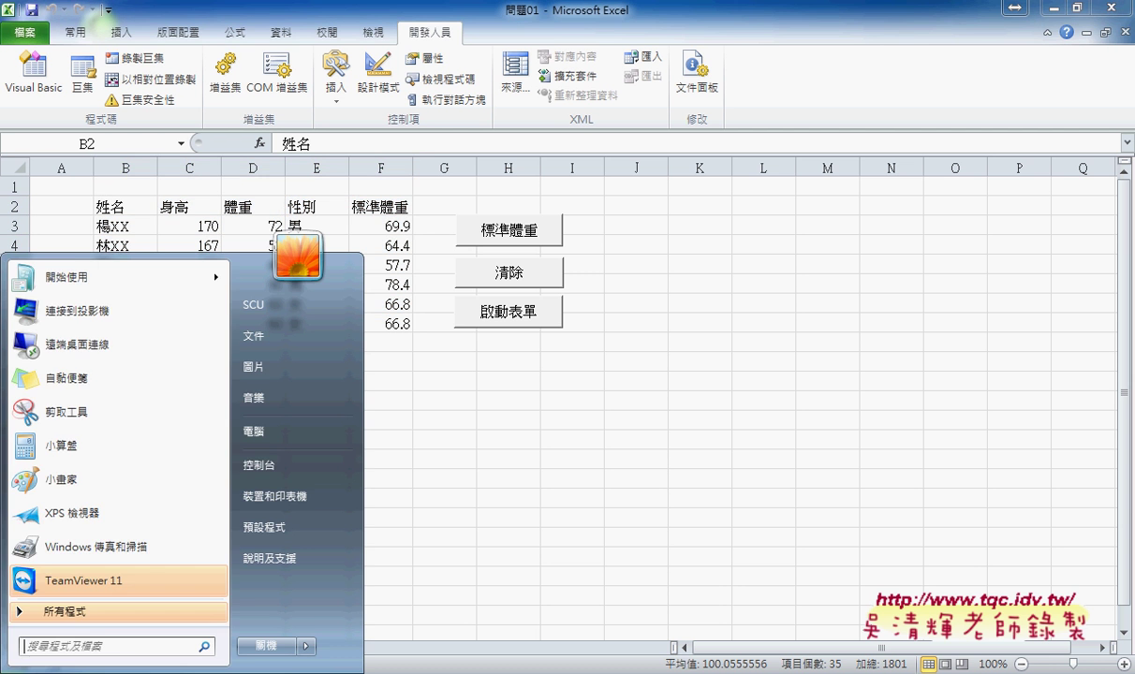
pyautogui.click(103, 613)
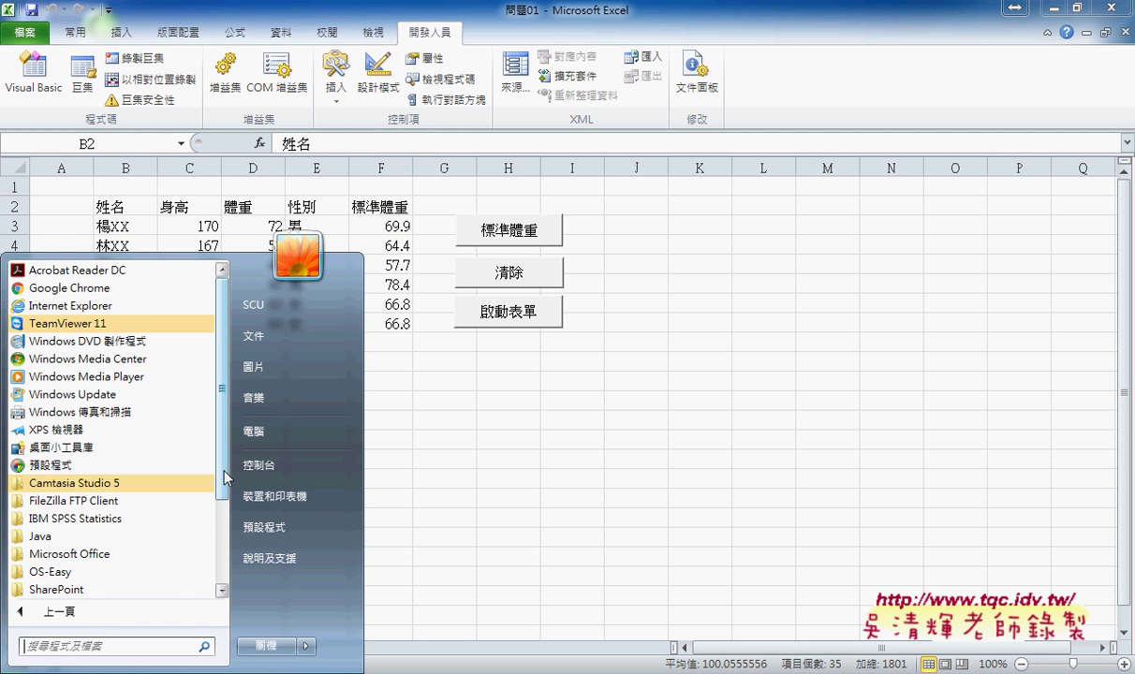
pyautogui.scroll(-1, 225, 479)
pyautogui.scroll(-3, 224, 479)
pyautogui.click(149, 431)
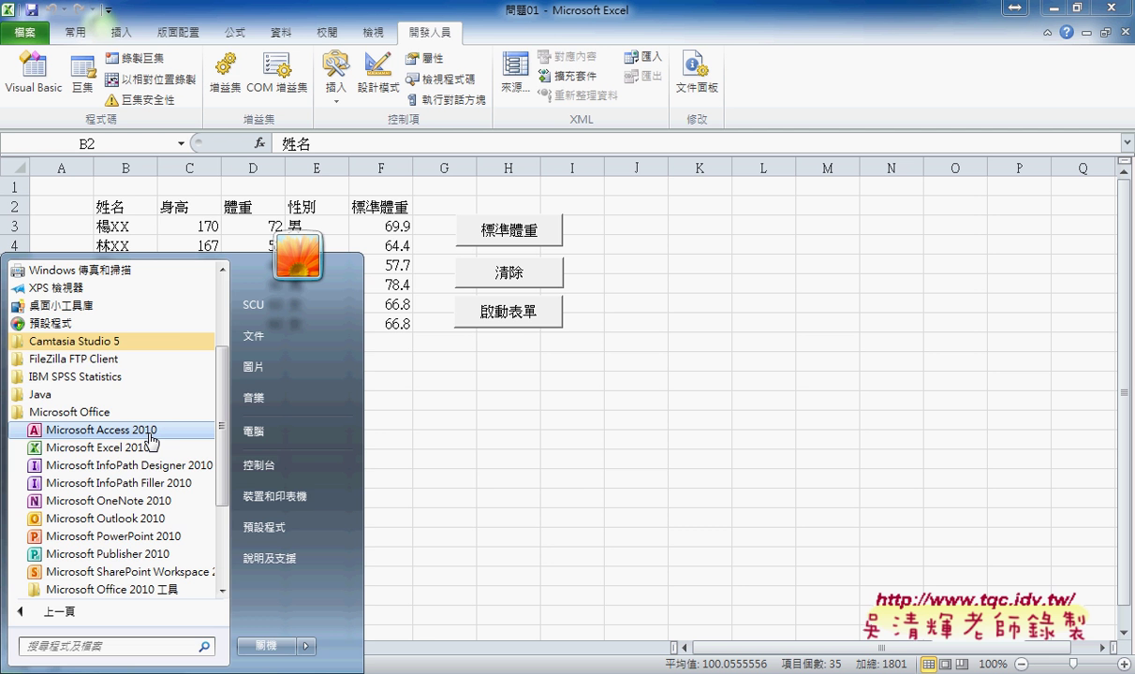
pyautogui.click(150, 433)
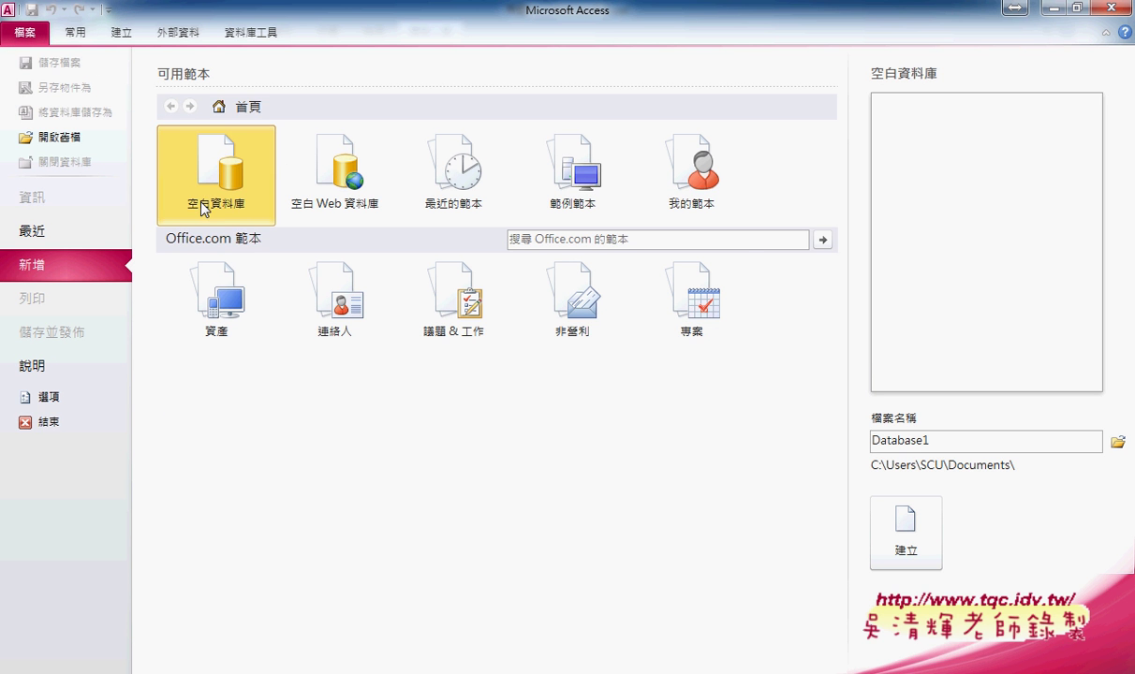
# Step: Set the new database's save location to the Desktop's 02_範例 folder
pyautogui.click(1117, 443)
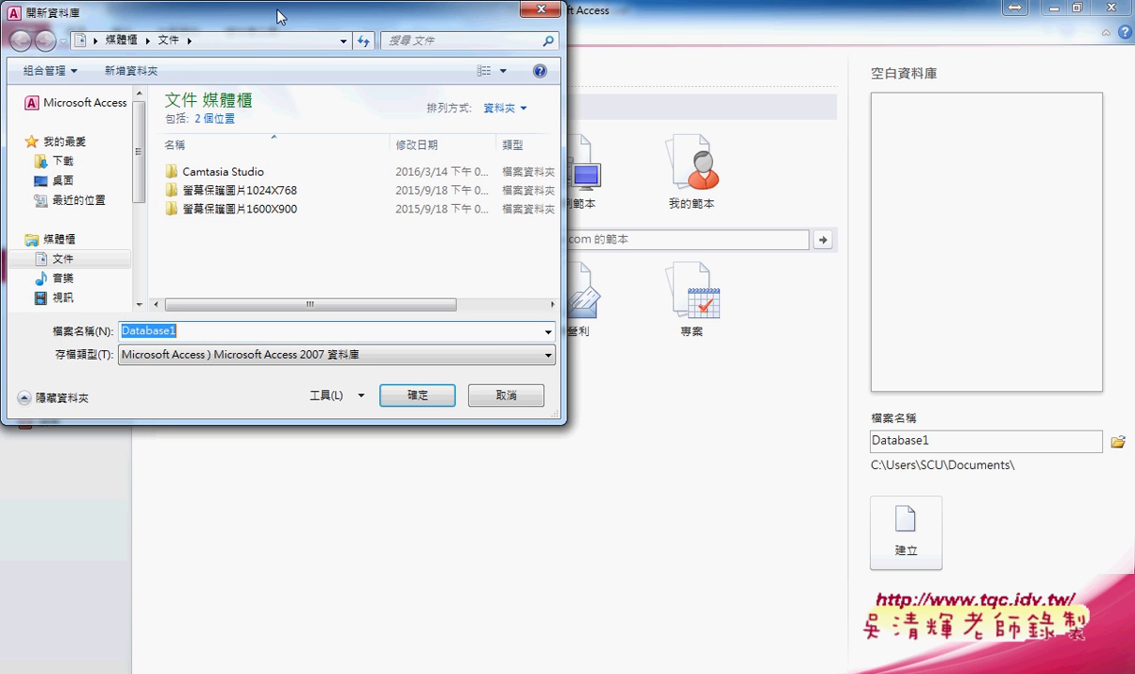
pyautogui.moveTo(267, 14); pyautogui.dragTo(452, 24)
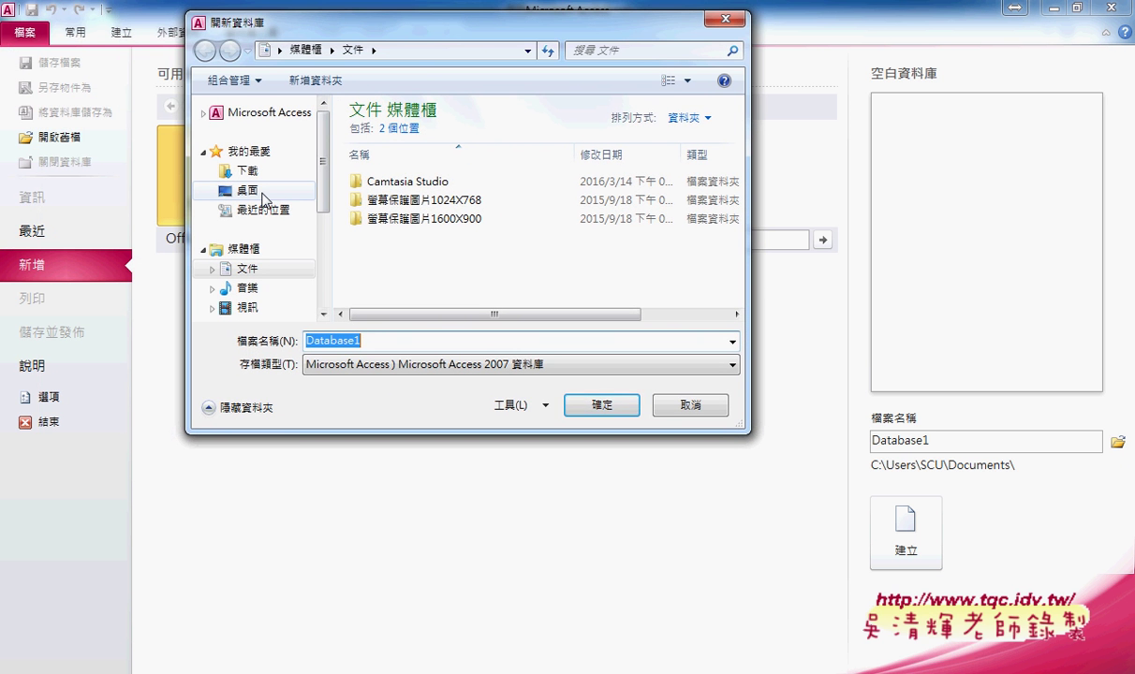
pyautogui.click(266, 191)
pyautogui.scroll(-2, 695, 187)
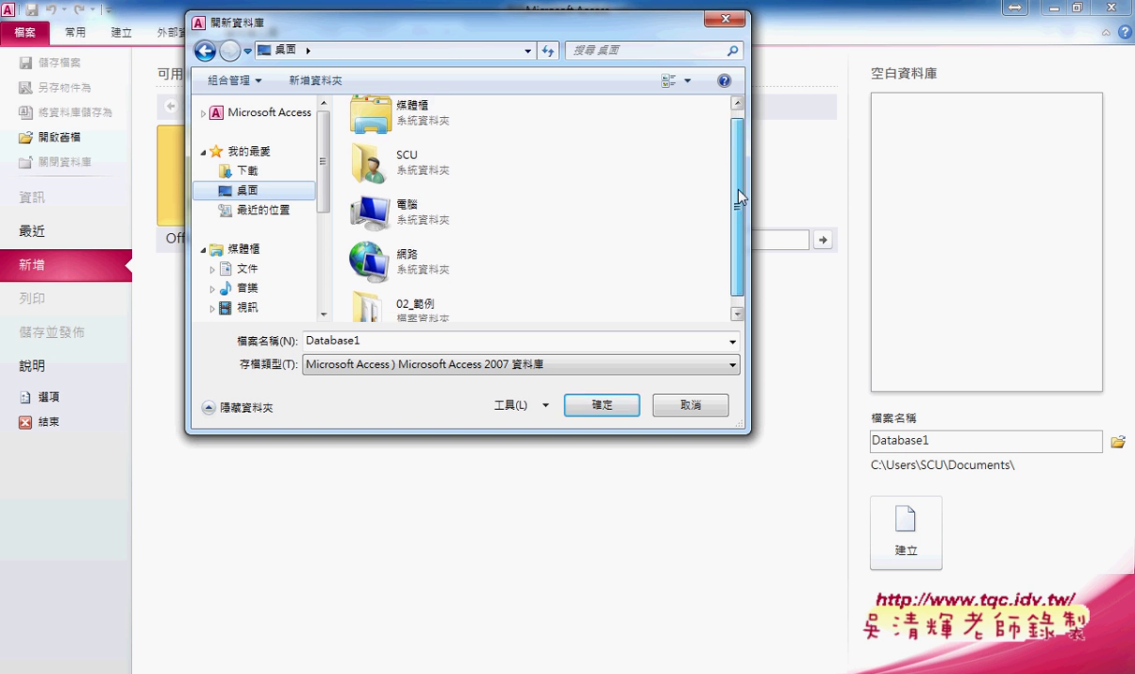
pyautogui.doubleClick(404, 286)
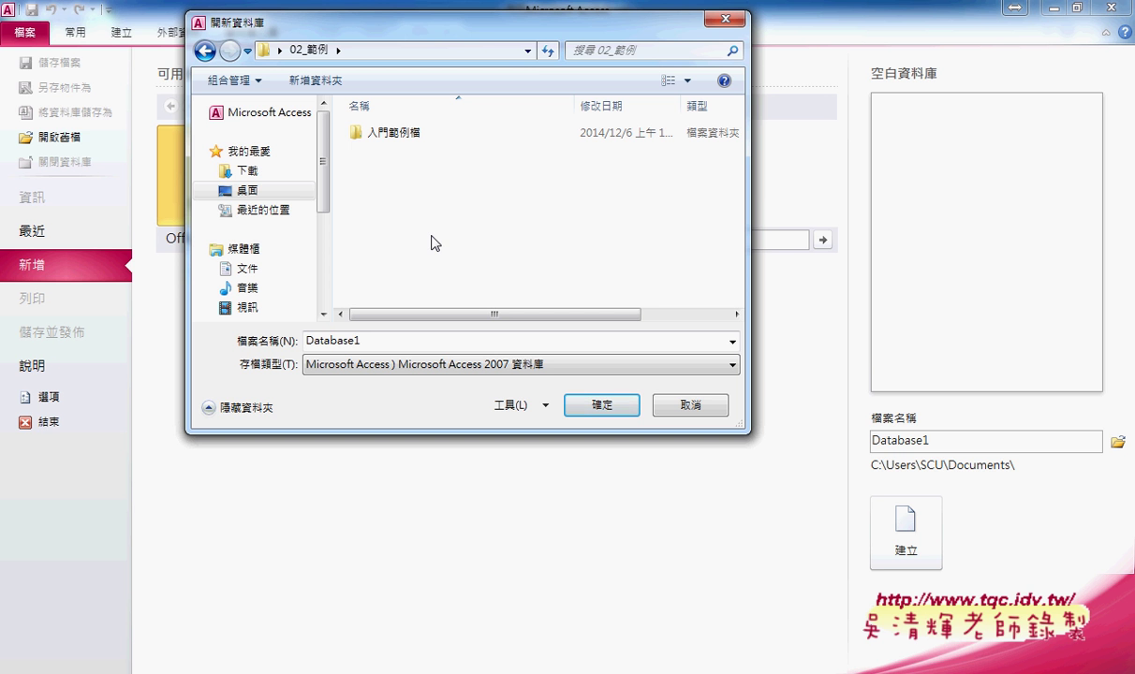
# Step: Rename Database1 to 問題1 and confirm, so the file becomes 問題1.accdb
pyautogui.doubleClick(367, 343)
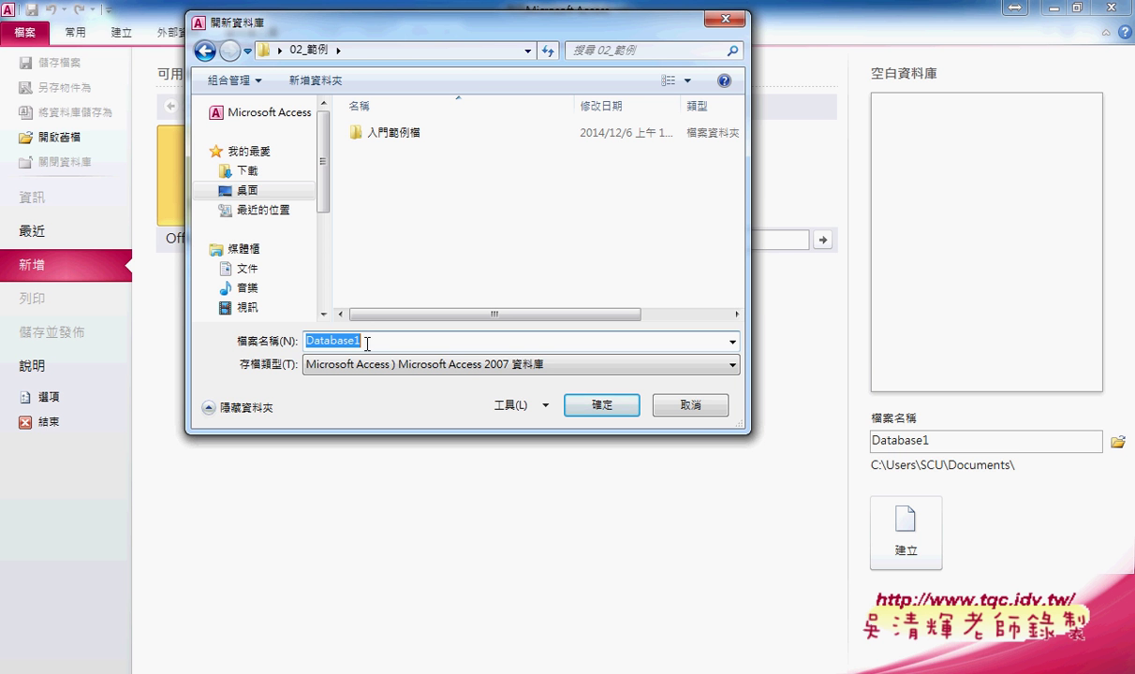
pyautogui.write('醫院1')
pyautogui.press('Return')
pyautogui.write('1')
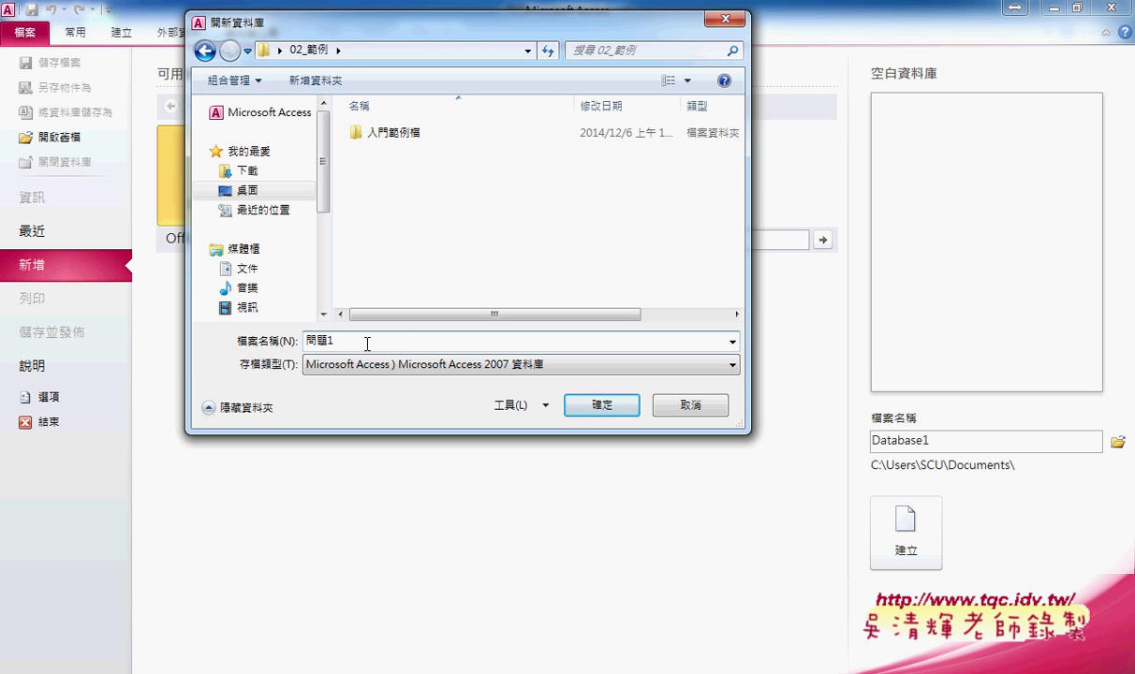
pyautogui.click(577, 413)
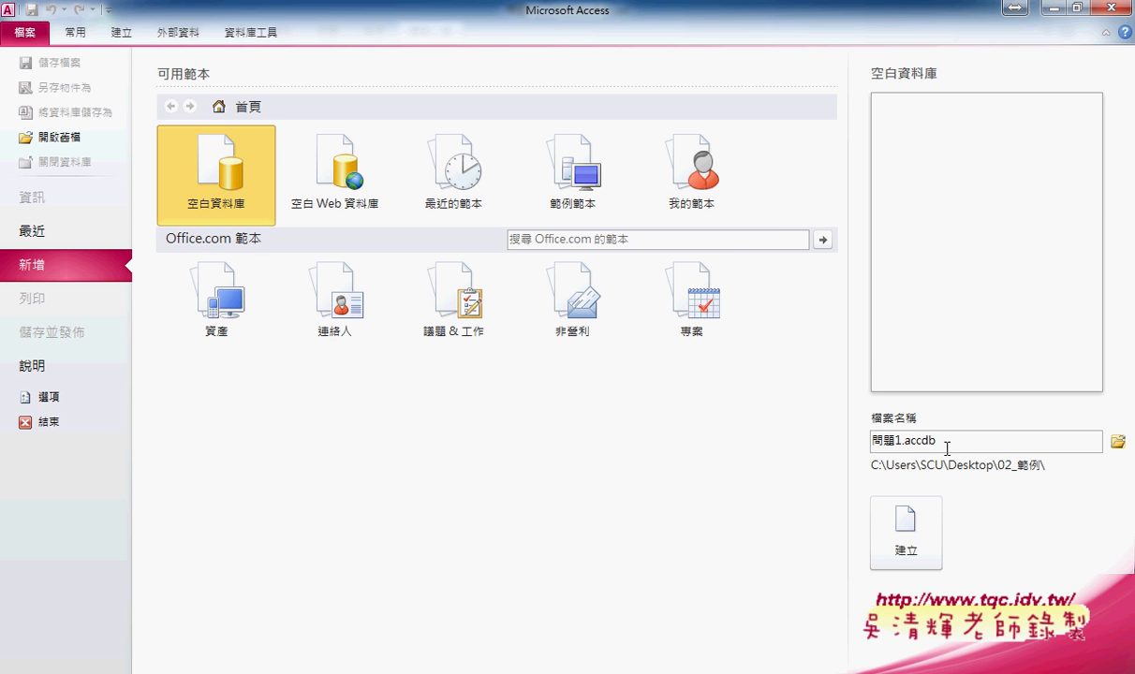
pyautogui.doubleClick(897, 440)
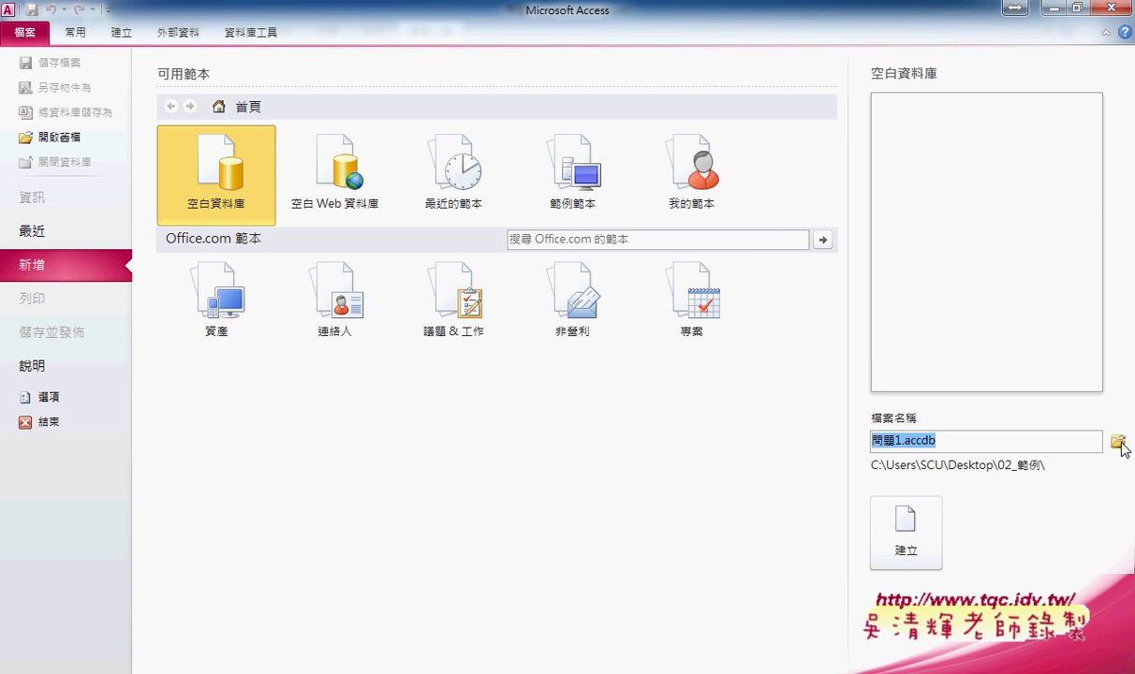
# Step: Create the blank 問題1 Access database and open its empty 資料表1 table
pyautogui.click(916, 533)
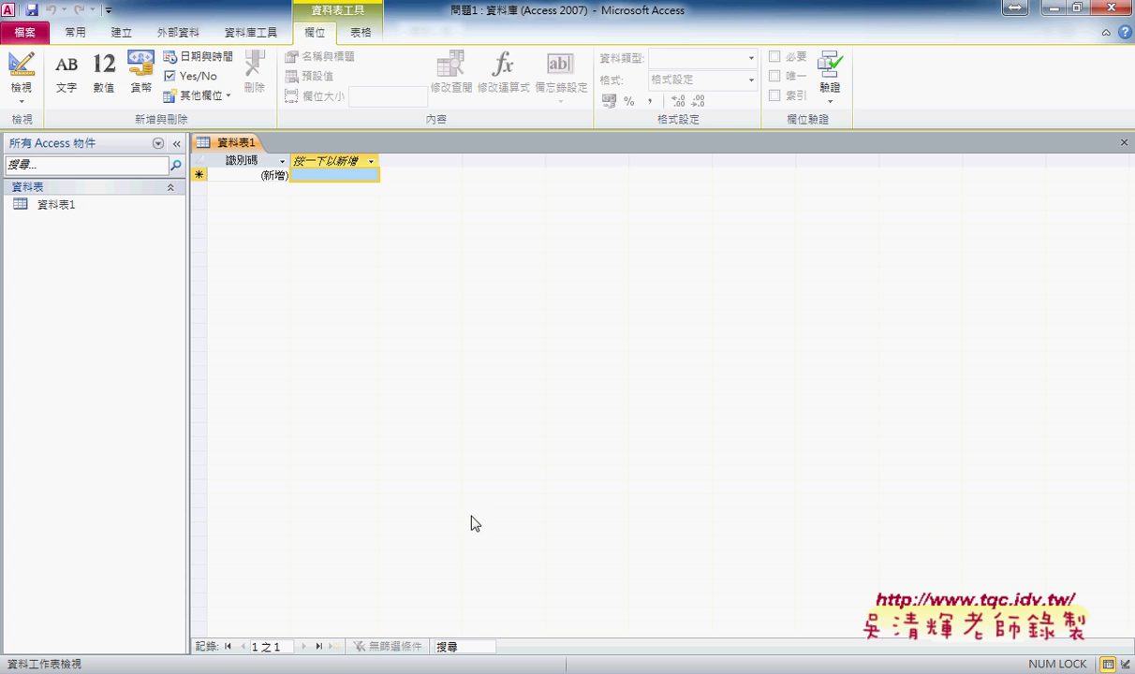
pyautogui.click(58, 208)
pyautogui.doubleClick(58, 207)
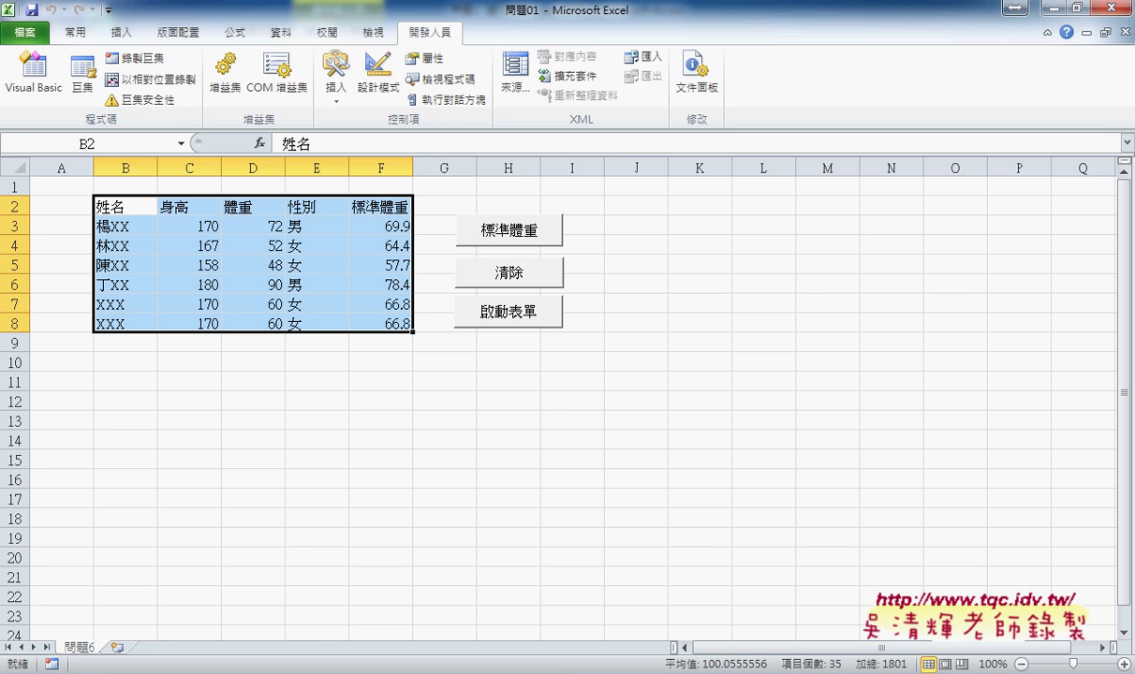
# Step: Restore the 問題01 window over Access and draw red marks linking B2:F8 to Access's table list
pyautogui.doubleClick(532, 9)
pyautogui.moveTo(522, 130); pyautogui.dragTo(709, 131)
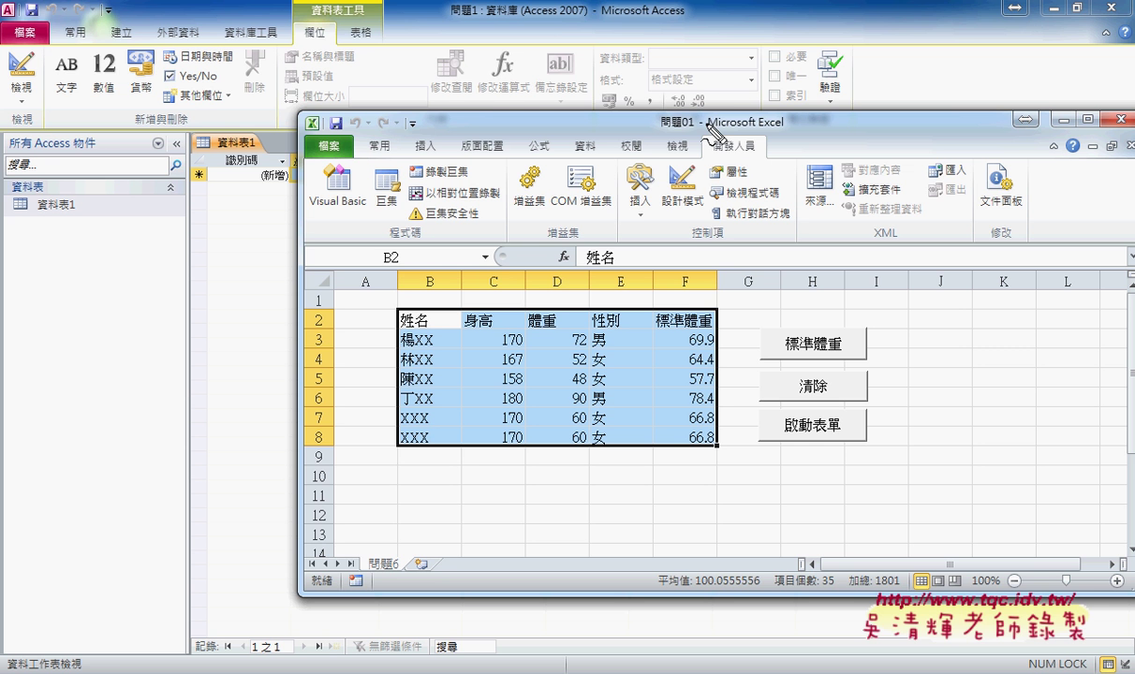
pyautogui.moveTo(662, 458)
pyautogui.mouseDown()
pyautogui.moveTo(379, 313)
pyautogui.moveTo(663, 298)
pyautogui.moveTo(717, 448)
pyautogui.mouseUp()
pyautogui.moveTo(380, 302)
pyautogui.mouseDown()
pyautogui.moveTo(193, 231)
pyautogui.moveTo(227, 222)
pyautogui.mouseUp()
pyautogui.moveTo(80, 302); pyautogui.dragTo(193, 227)
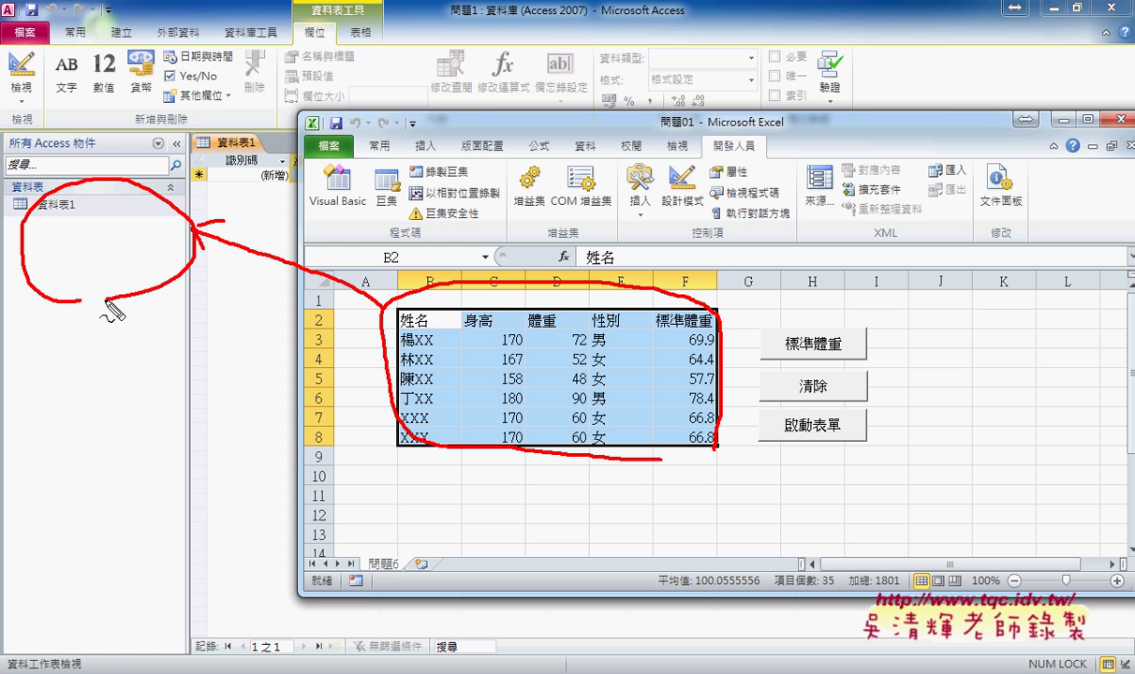